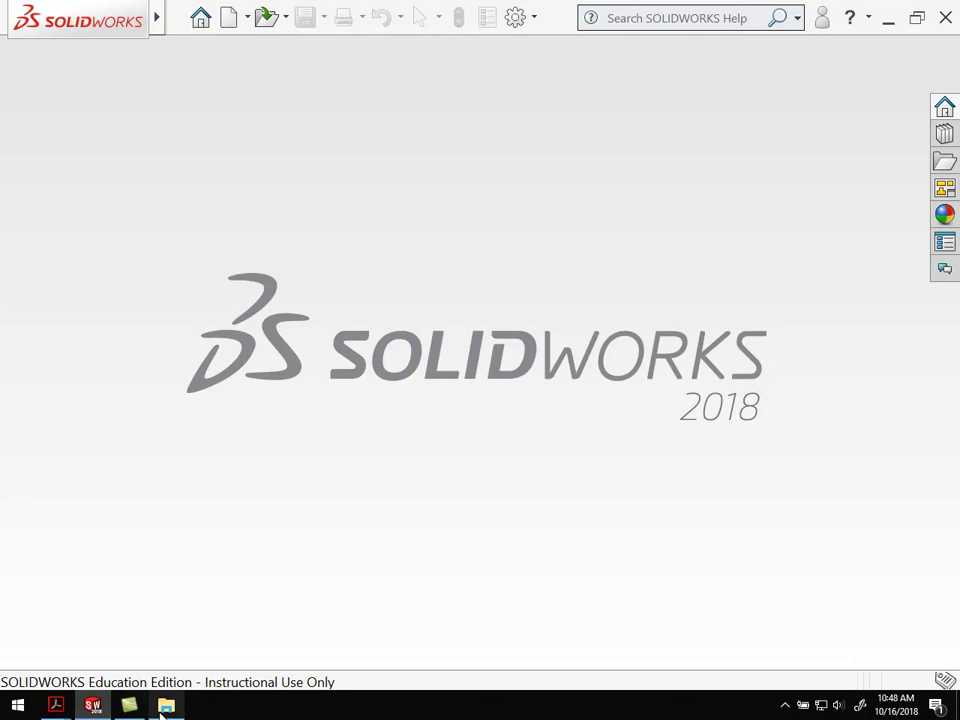
- Review the PizzaCutter.PDF assembly drawing and its parts list in Acrobat Reader and return to SOLIDWORKS
{"action": "mouse_move", "coordinate": [52, 710]}
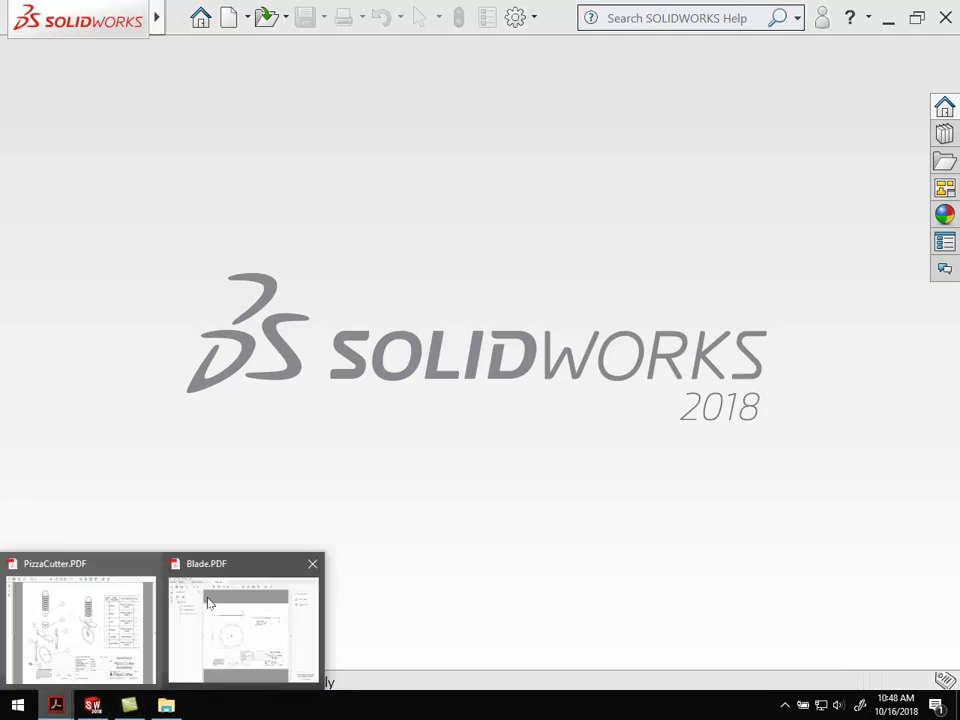
{"action": "left_click", "coordinate": [143, 645]}
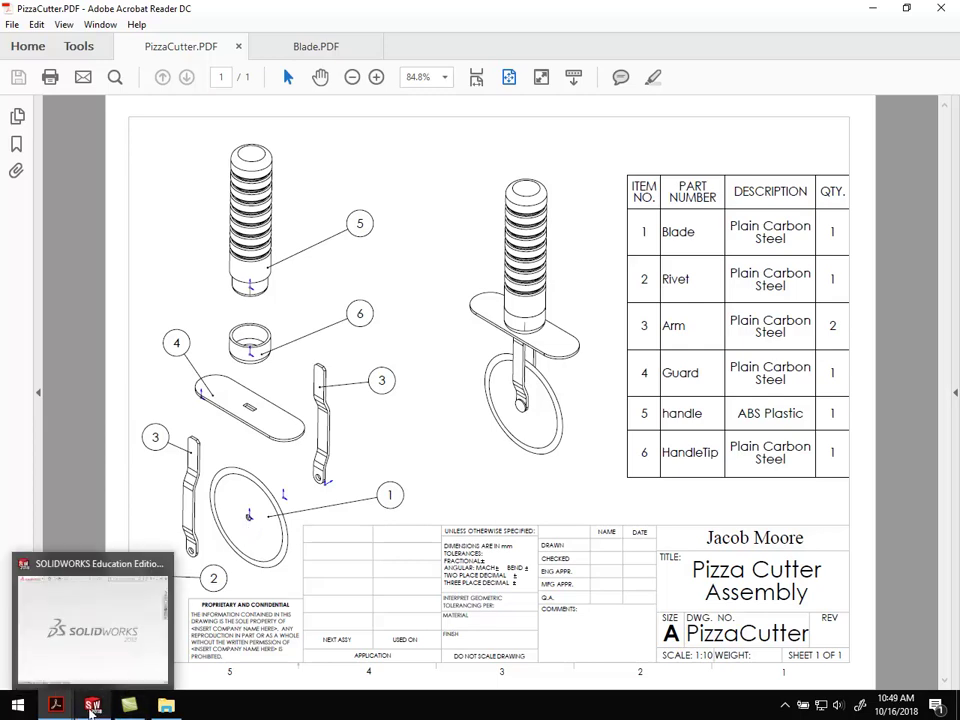
{"action": "left_click", "coordinate": [92, 706]}
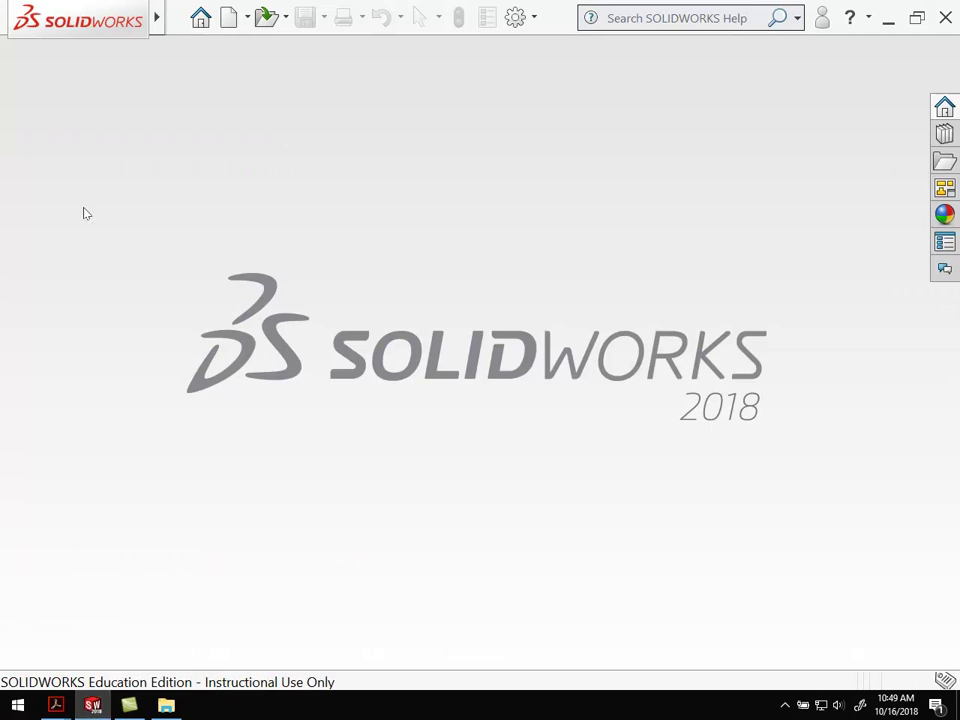
- Create a new part document
{"action": "left_click", "coordinate": [180, 18]}
{"action": "left_click", "coordinate": [208, 52]}
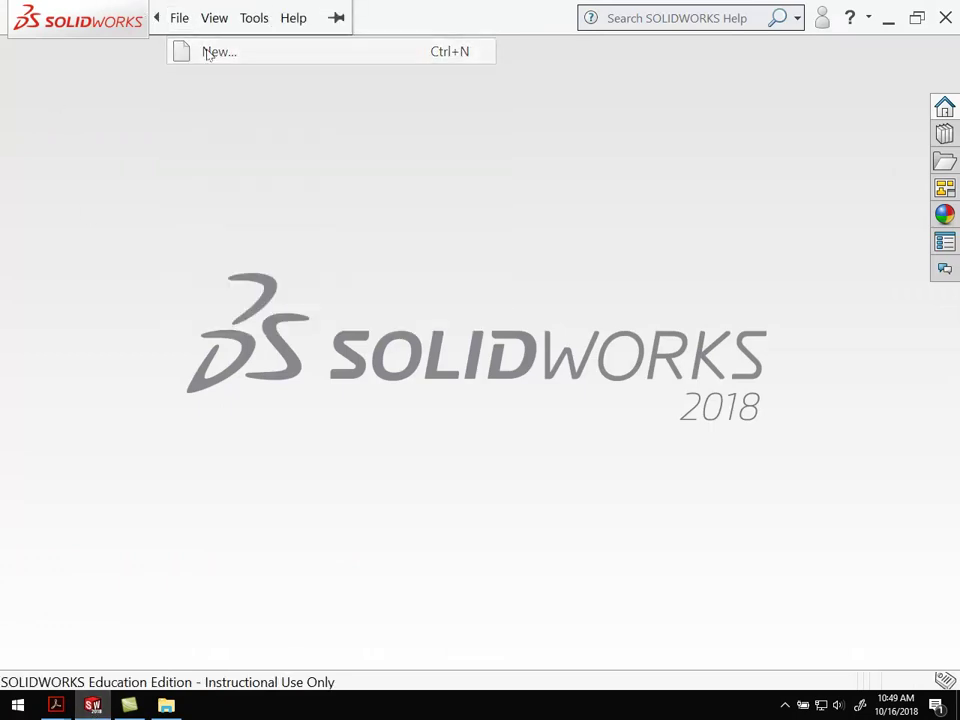
{"action": "left_click", "coordinate": [277, 296]}
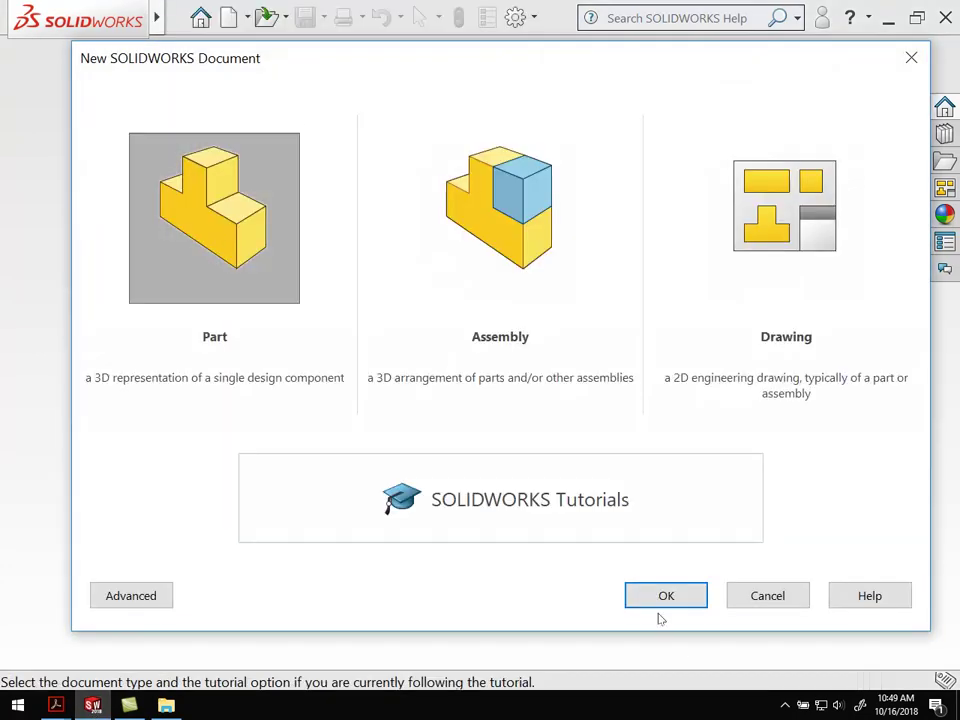
{"action": "left_click", "coordinate": [662, 600]}
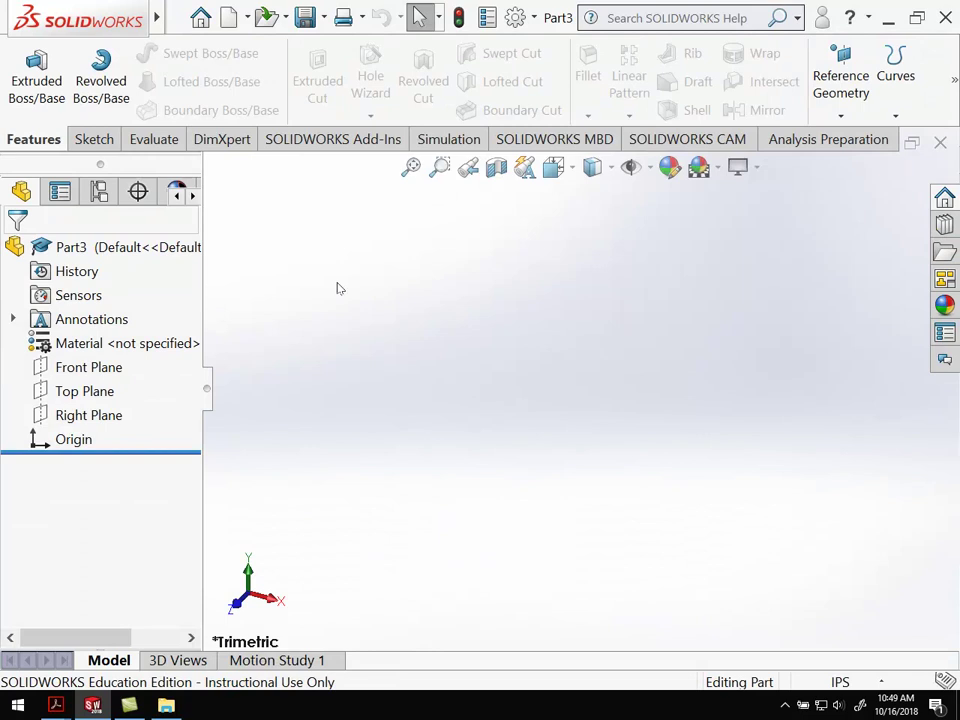
- Switch to Blade.PDF in Acrobat Reader and hide both side panes to examine the blade's dimensions
{"action": "mouse_move", "coordinate": [60, 712]}
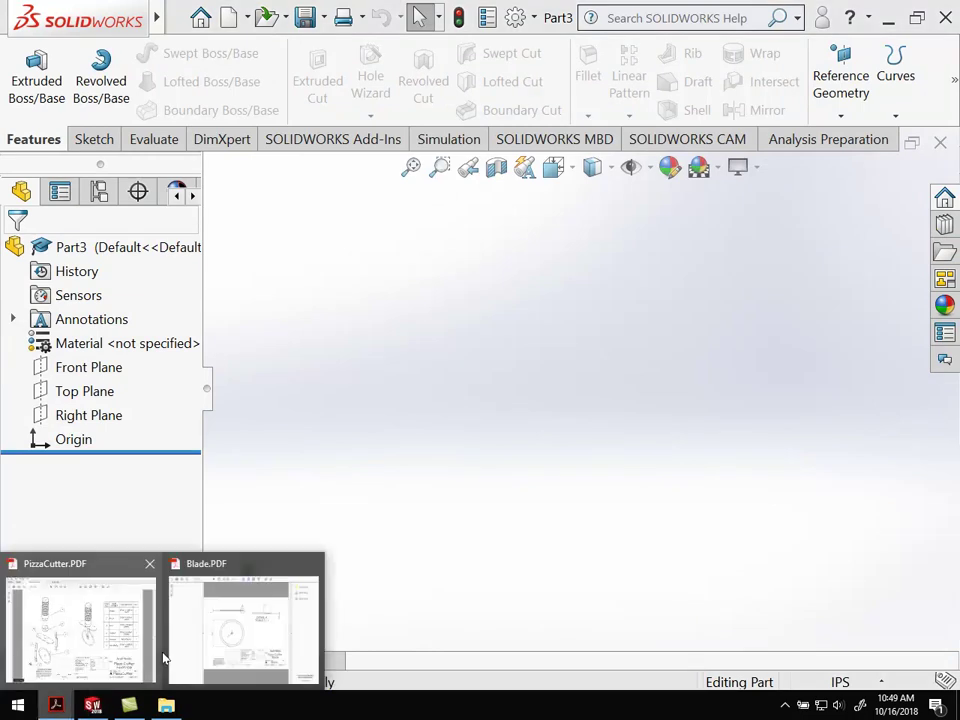
{"action": "left_click", "coordinate": [215, 650]}
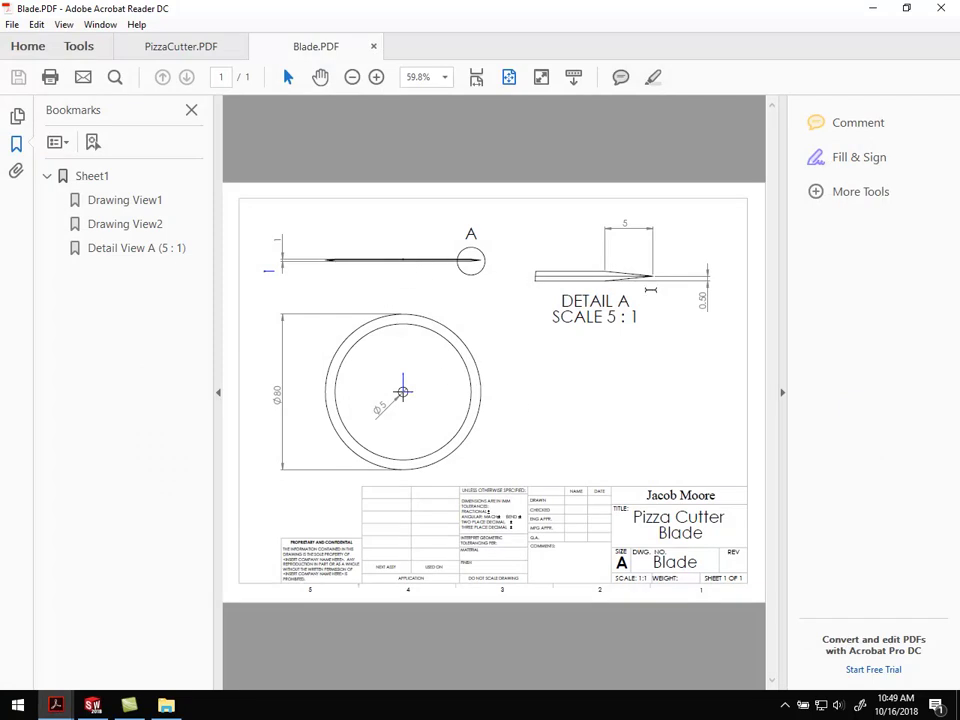
{"action": "left_click", "coordinate": [783, 391]}
{"action": "left_click", "coordinate": [220, 390]}
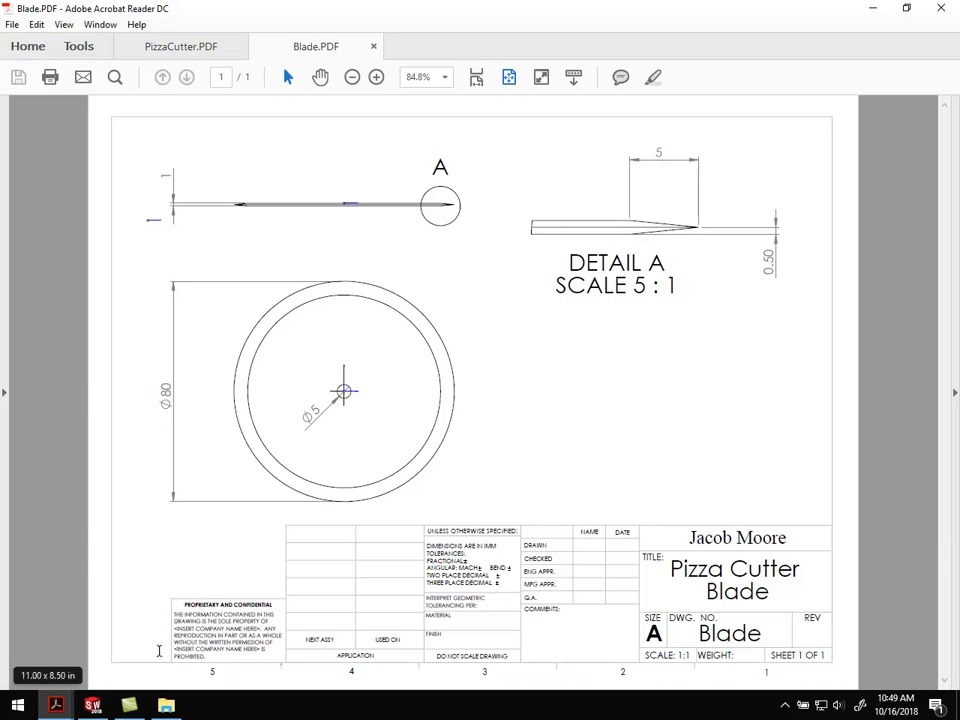
- Return to SOLIDWORKS and set the new part's unit system to MMGS
{"action": "left_click", "coordinate": [93, 707]}
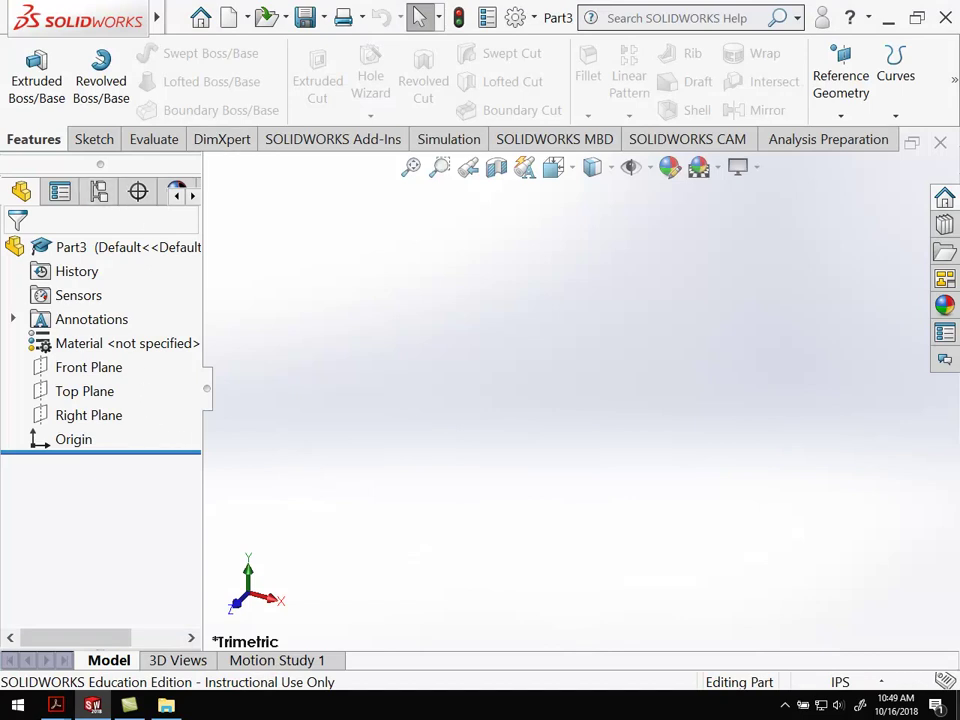
{"action": "left_click", "coordinate": [840, 682]}
{"action": "left_click", "coordinate": [773, 590]}
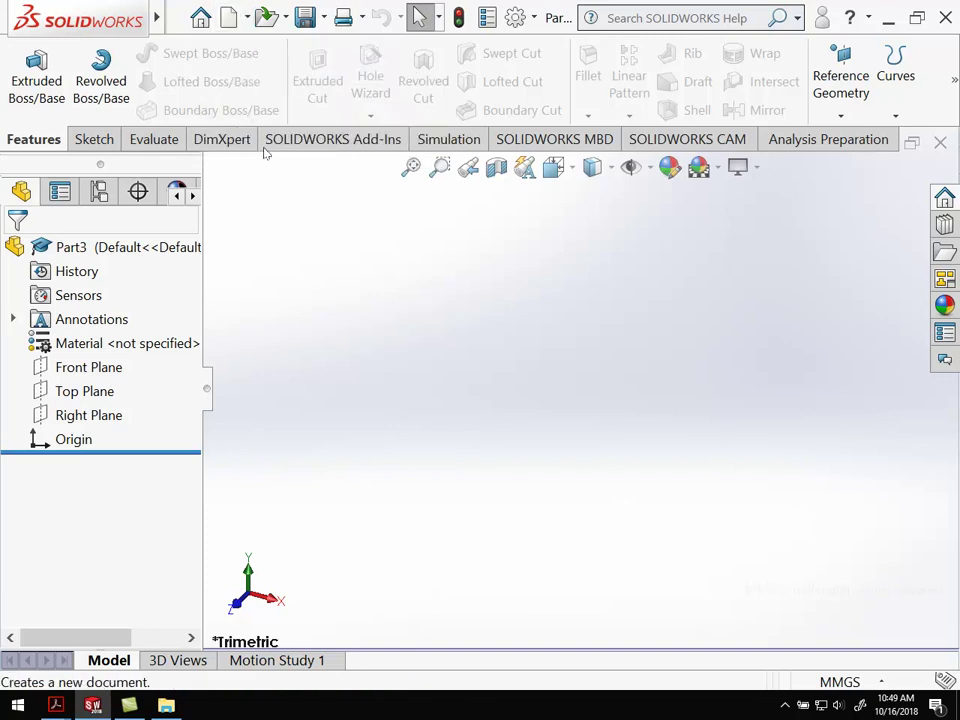
- Start a new sketch on the Front Plane
{"action": "left_click", "coordinate": [98, 141]}
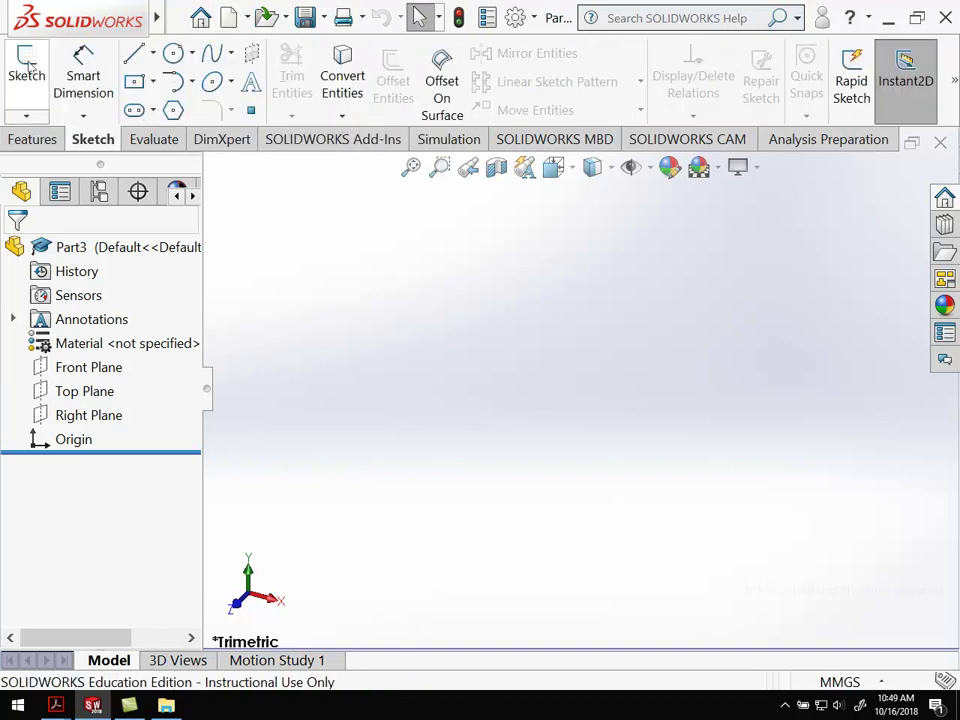
{"action": "left_click", "coordinate": [30, 68]}
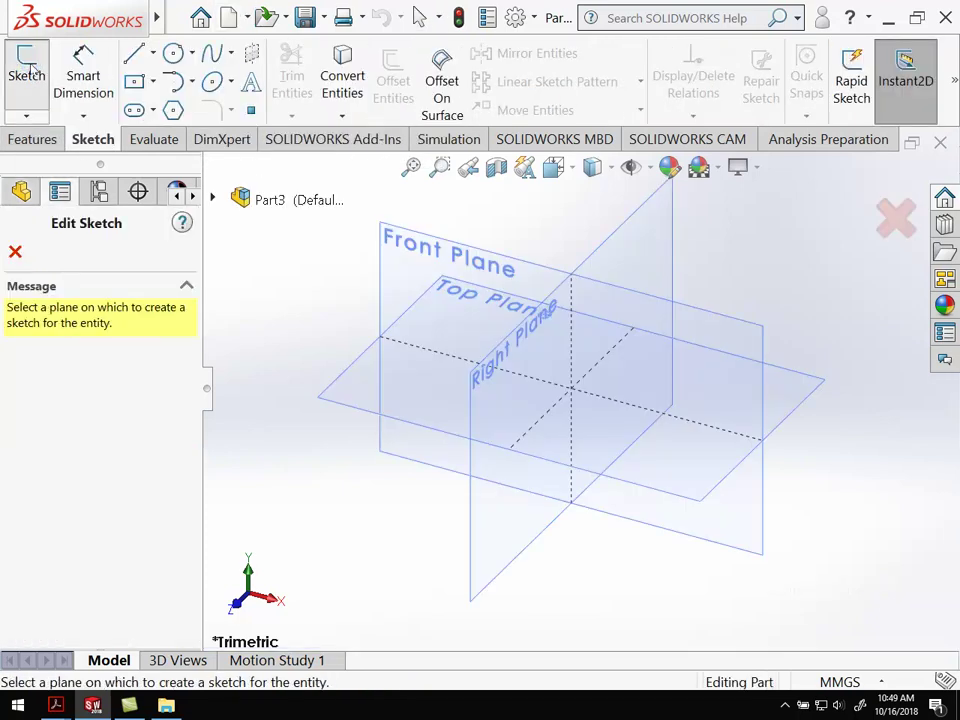
{"action": "left_click", "coordinate": [698, 387]}
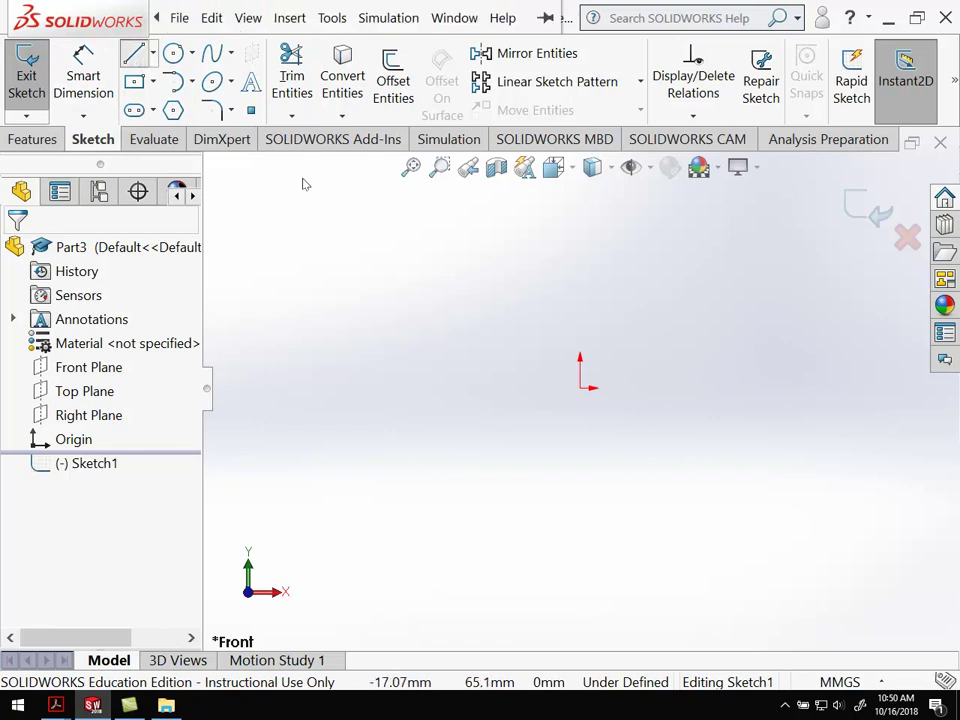
- Sketch an open blade profile from the origin: a horizontal line about 85 mm long, two sloping lines forming a tip, and a horizontal line back above the origin
{"action": "left_click", "coordinate": [580, 388]}
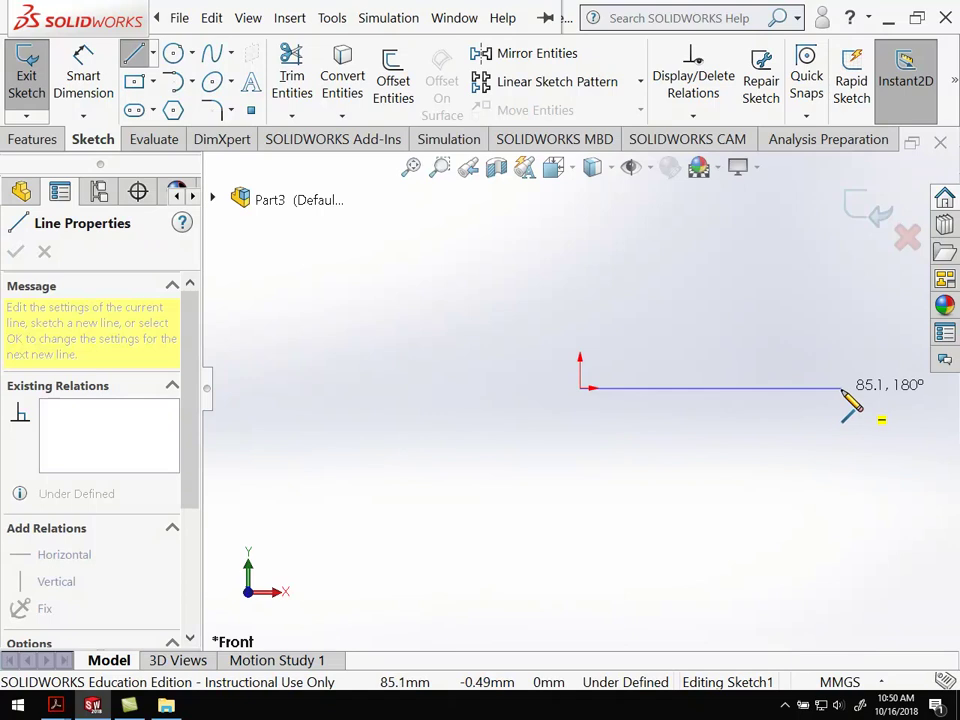
{"action": "left_click", "coordinate": [842, 388]}
{"action": "left_click", "coordinate": [899, 355]}
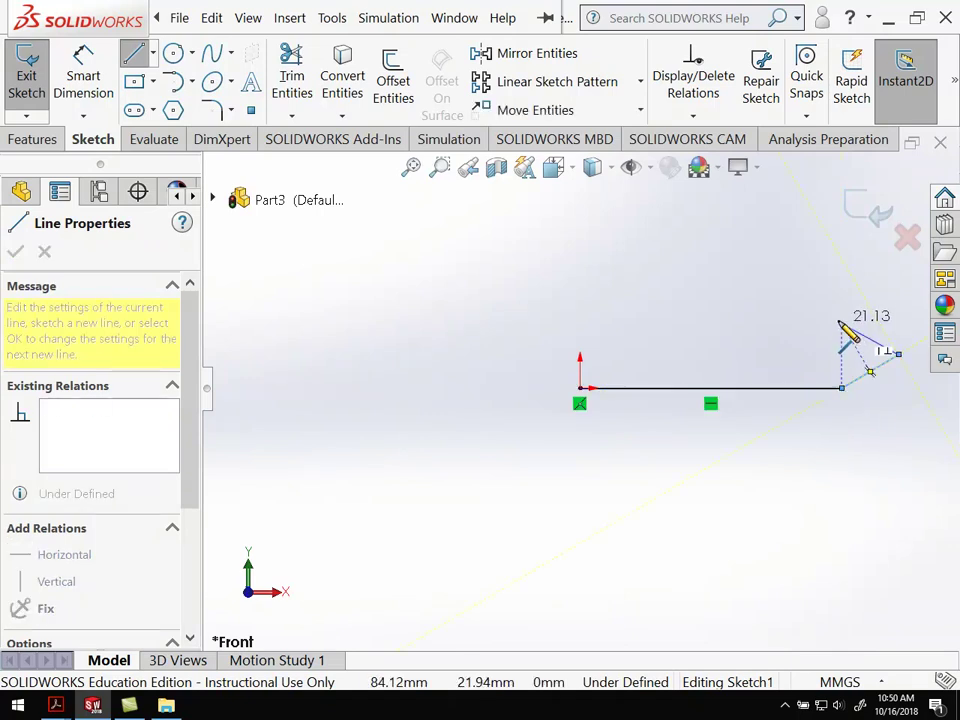
{"action": "left_click", "coordinate": [842, 323]}
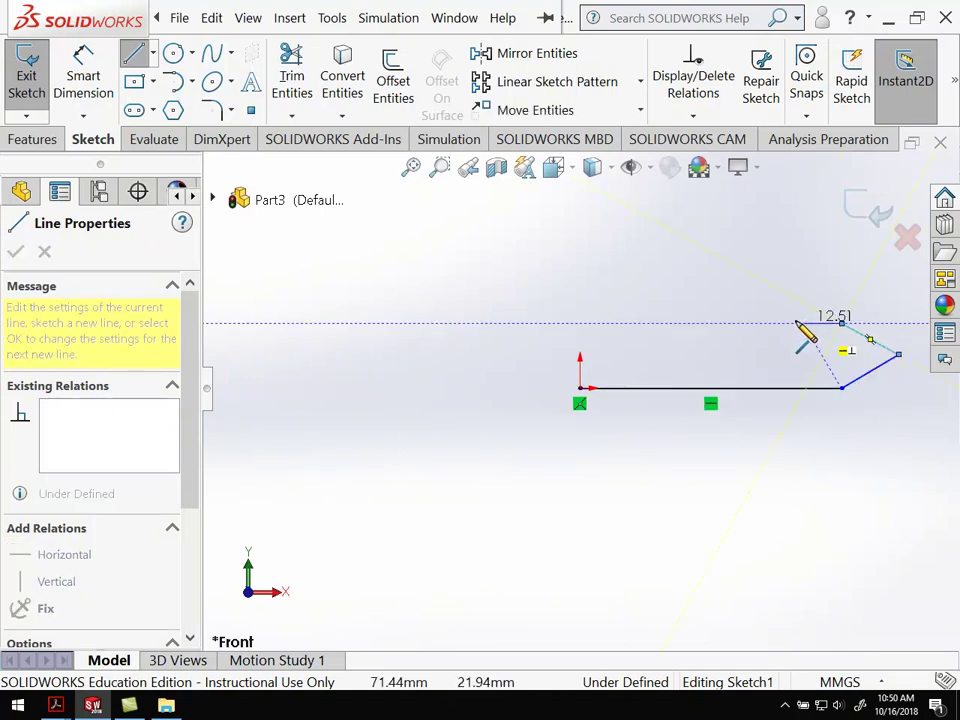
{"action": "left_click", "coordinate": [580, 323]}
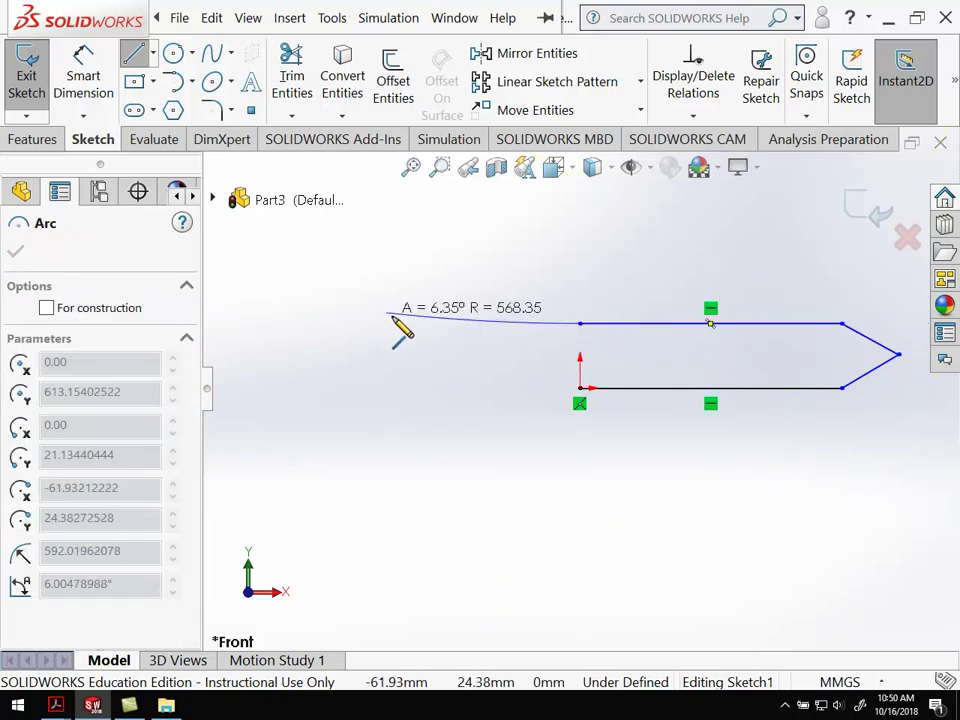
{"action": "key", "text": "Escape"}
- Draw a vertical centerline from the upper line's open end down to the origin
{"action": "left_click", "coordinate": [153, 53]}
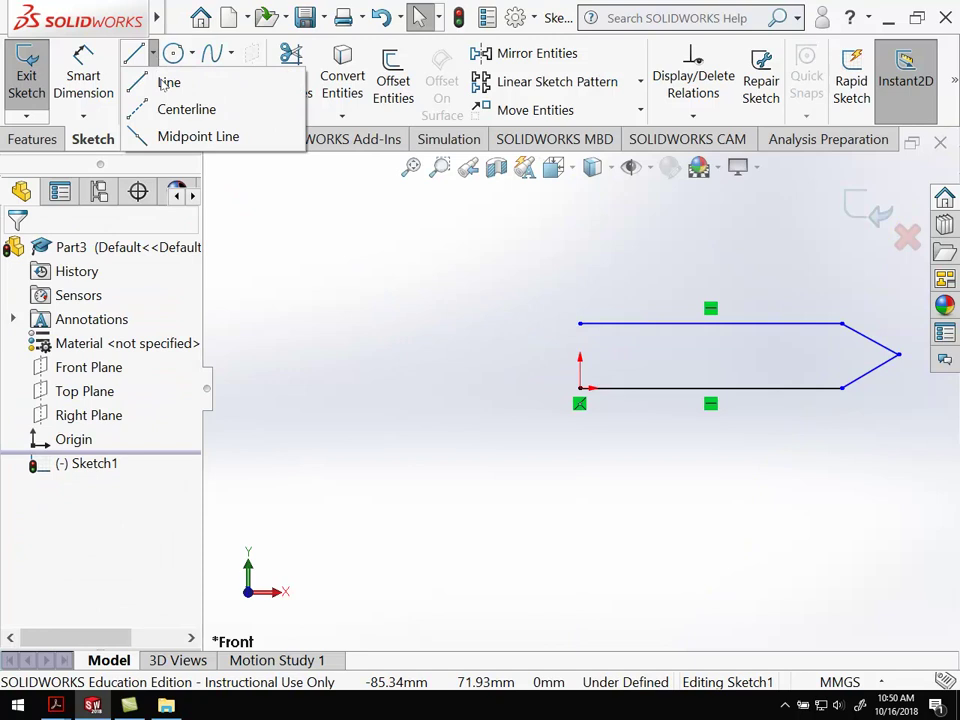
{"action": "left_click", "coordinate": [166, 110]}
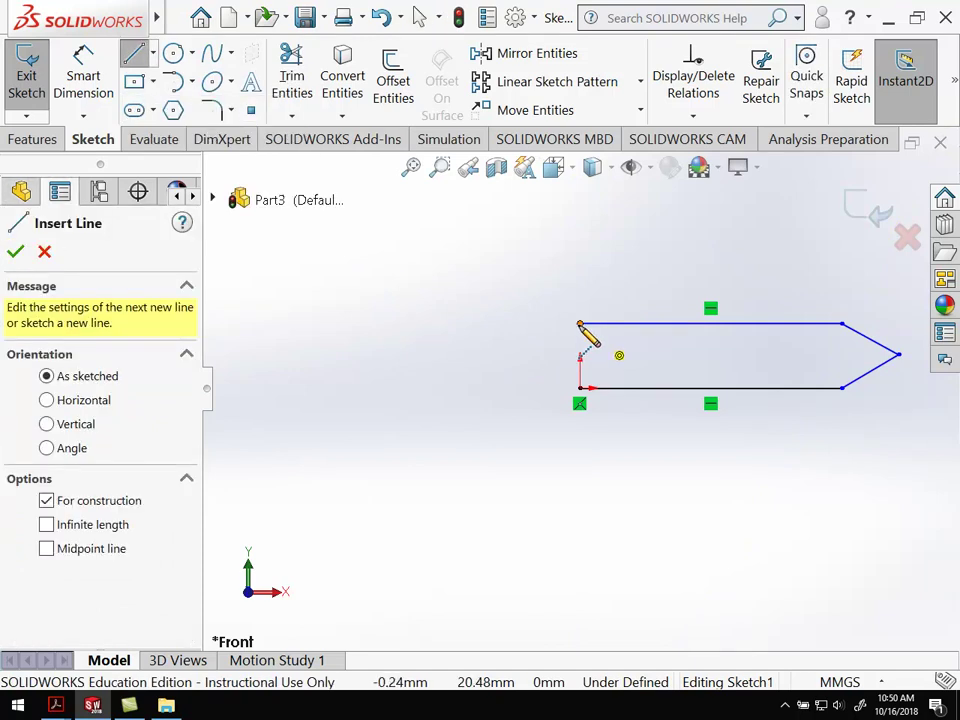
{"action": "left_click", "coordinate": [580, 323]}
{"action": "left_click", "coordinate": [580, 390]}
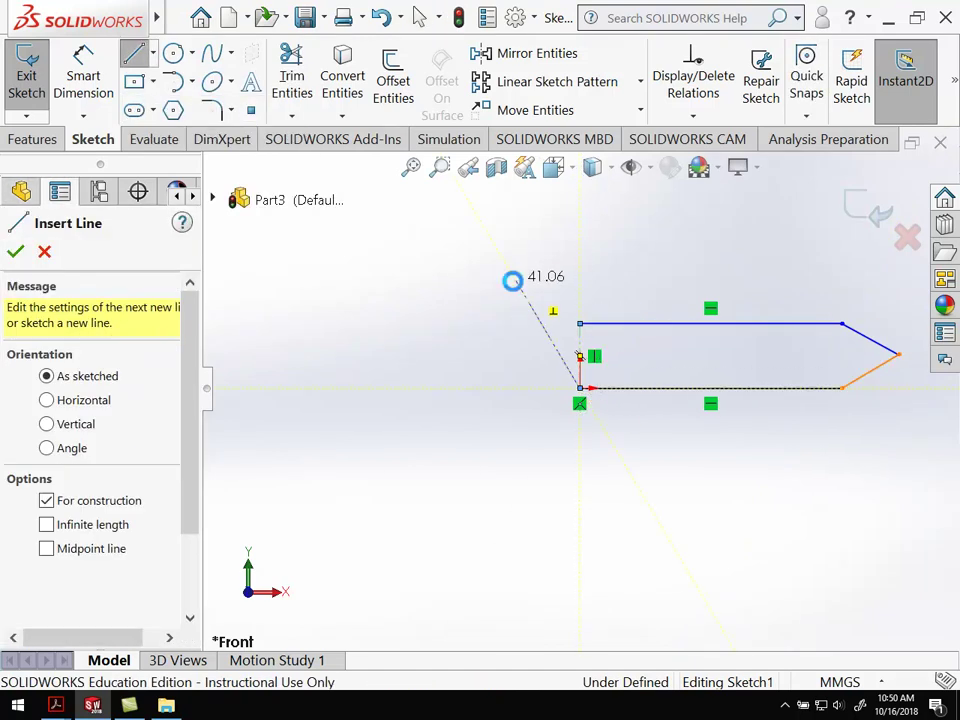
{"action": "key", "text": "Escape"}
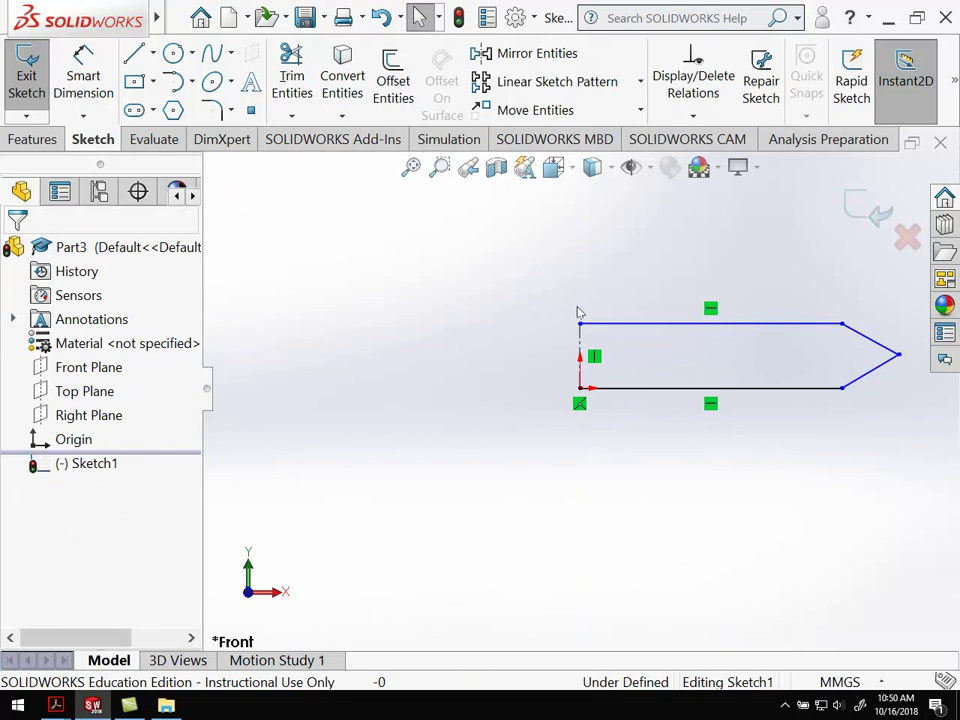
- Check the blade dimensions in Blade.PDF again and return to the sketch in SOLIDWORKS
{"action": "left_click", "coordinate": [58, 705]}
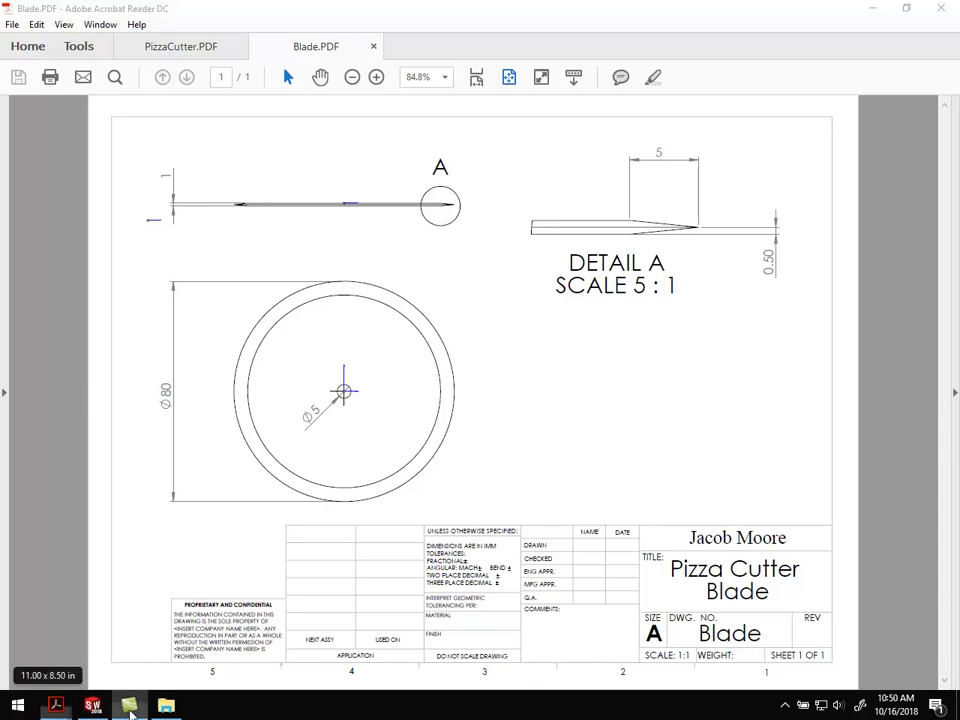
{"action": "left_click", "coordinate": [130, 706]}
{"action": "left_click", "coordinate": [92, 706]}
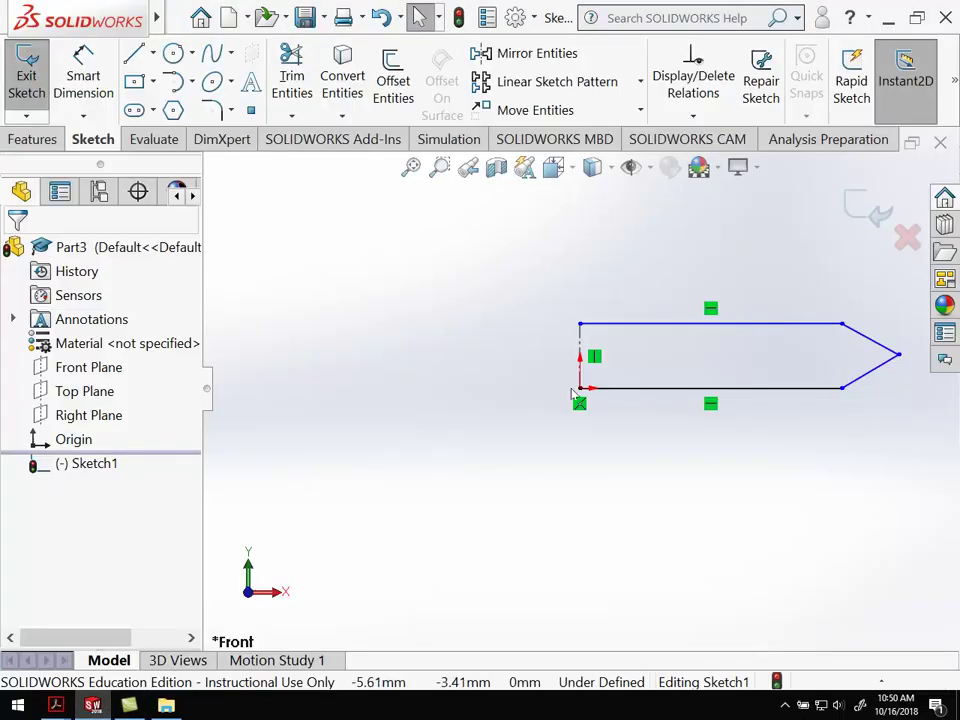
- Dimension the horizontal distance from the origin to the blade tip as 80 mm
{"action": "left_click", "coordinate": [83, 80]}
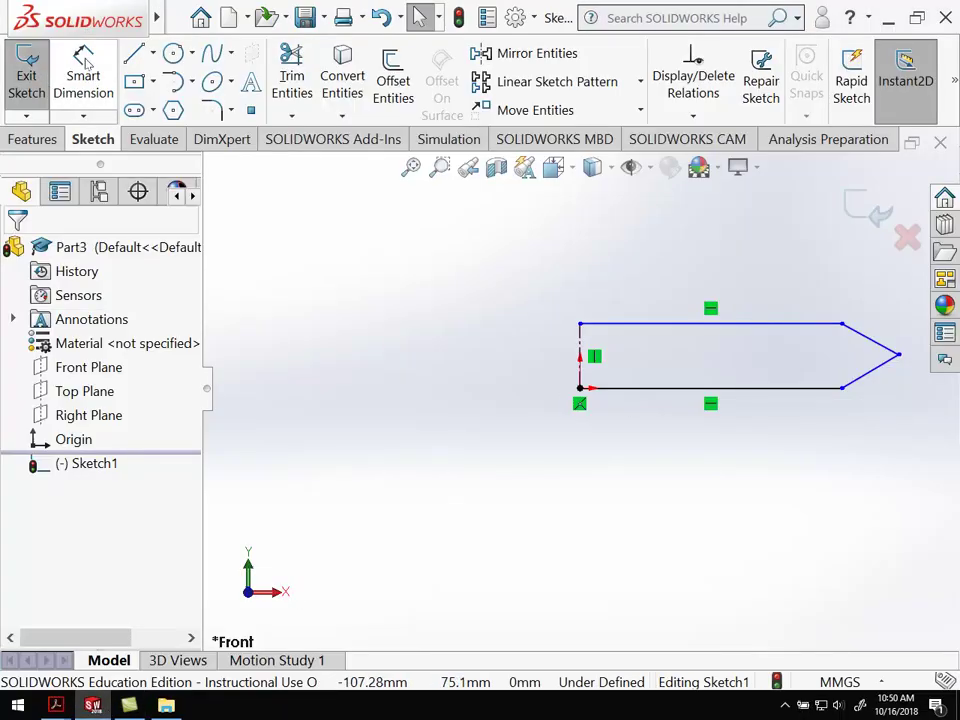
{"action": "left_click", "coordinate": [903, 360]}
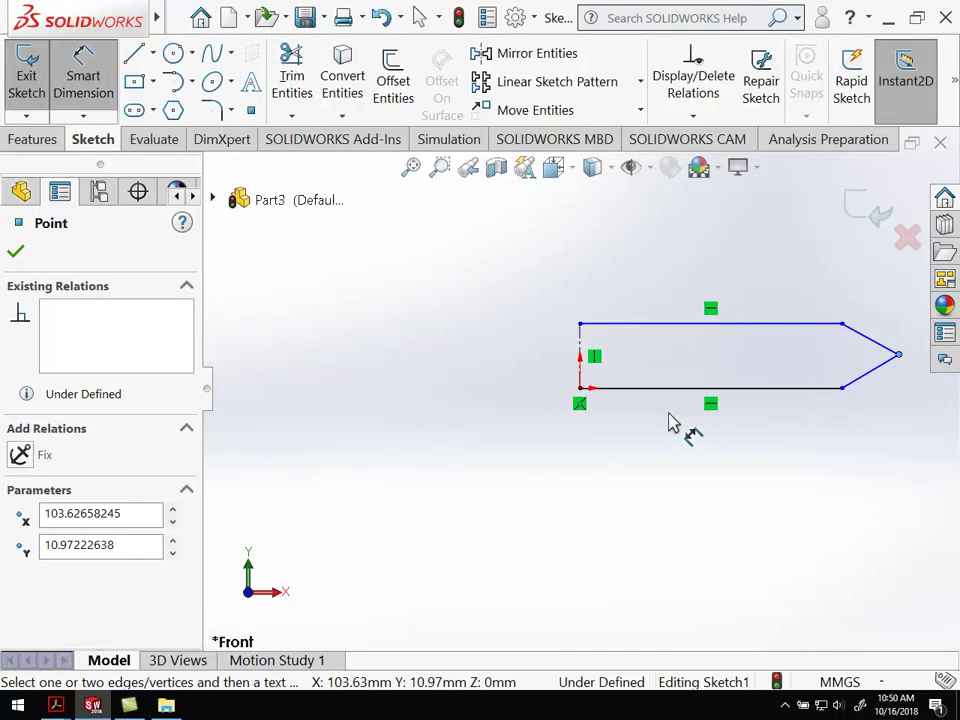
{"action": "left_click", "coordinate": [583, 391]}
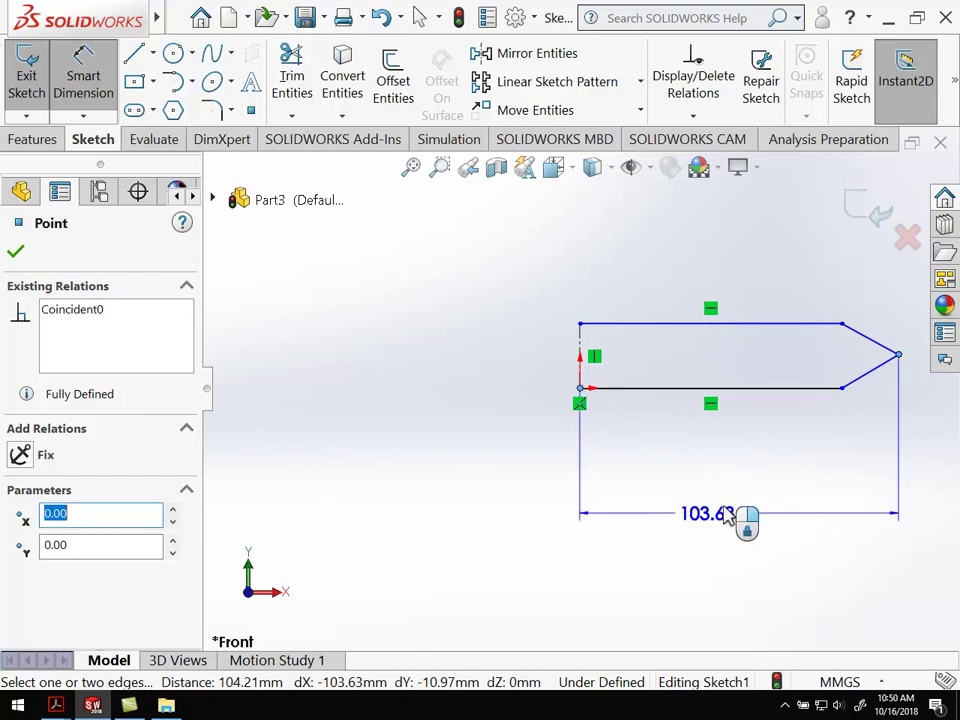
{"action": "left_click", "coordinate": [735, 505]}
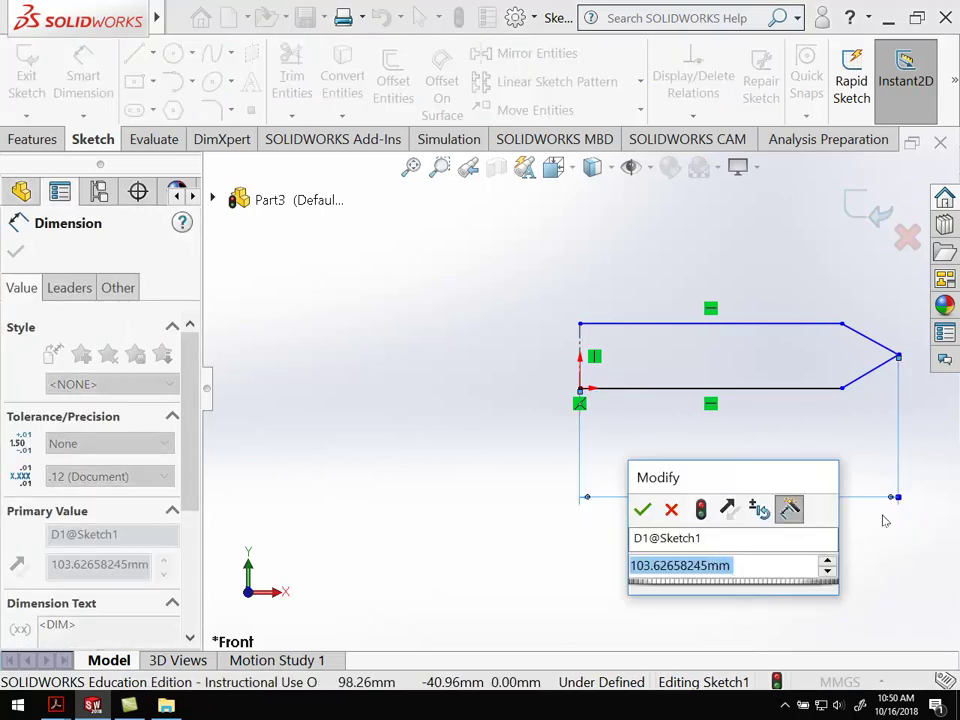
{"action": "type", "text": "80"}
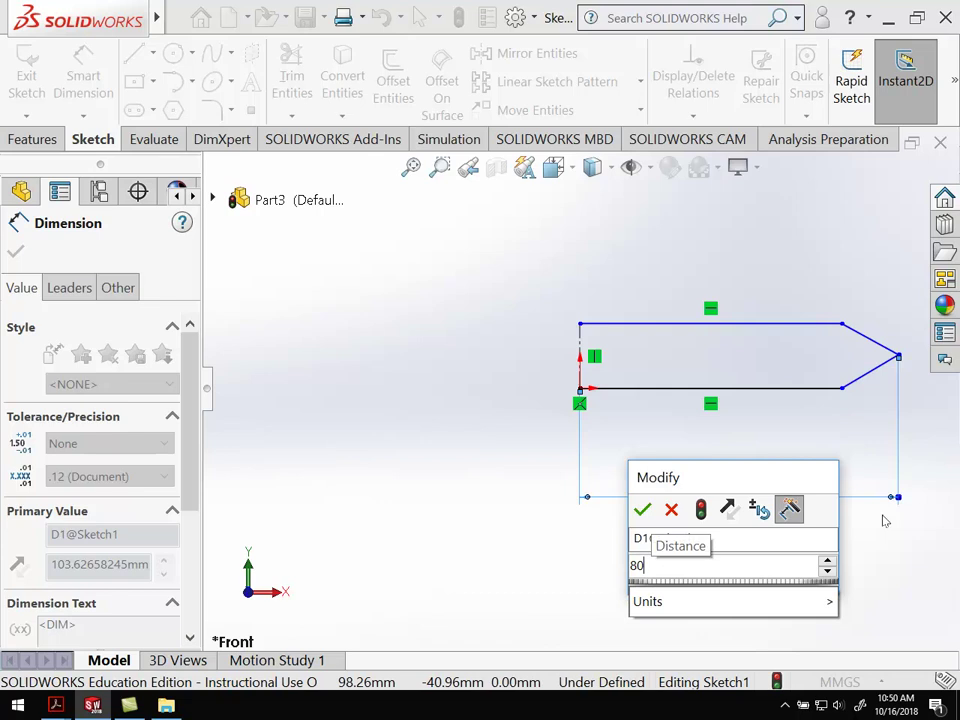
{"action": "key", "text": "Return"}
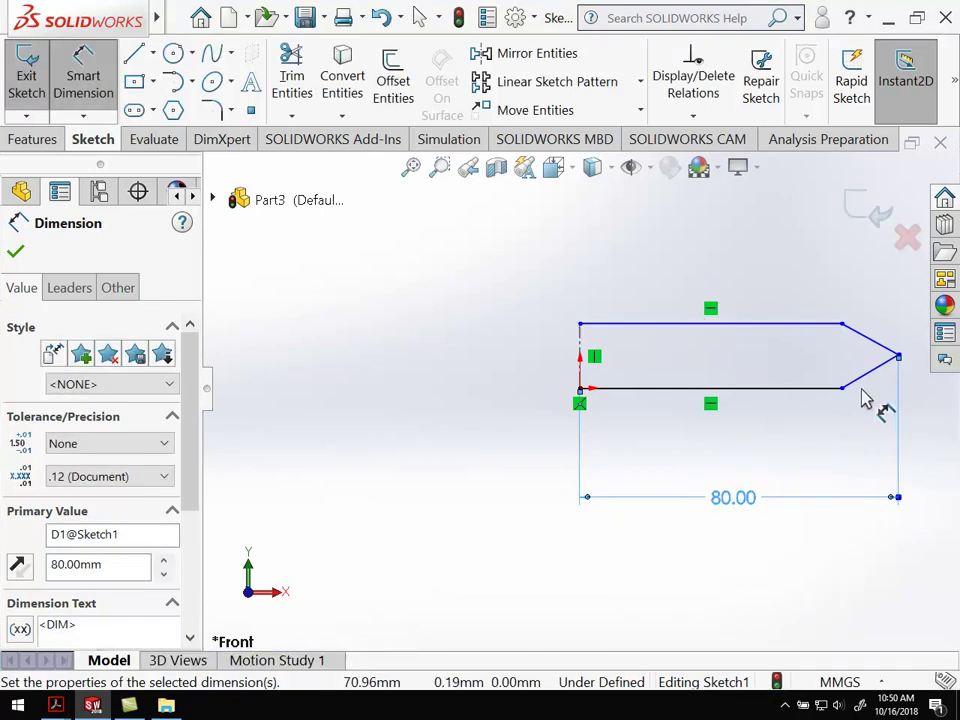
- Dimension the distance between the two horizontal profile lines as 1 mm
{"action": "left_click", "coordinate": [674, 388]}
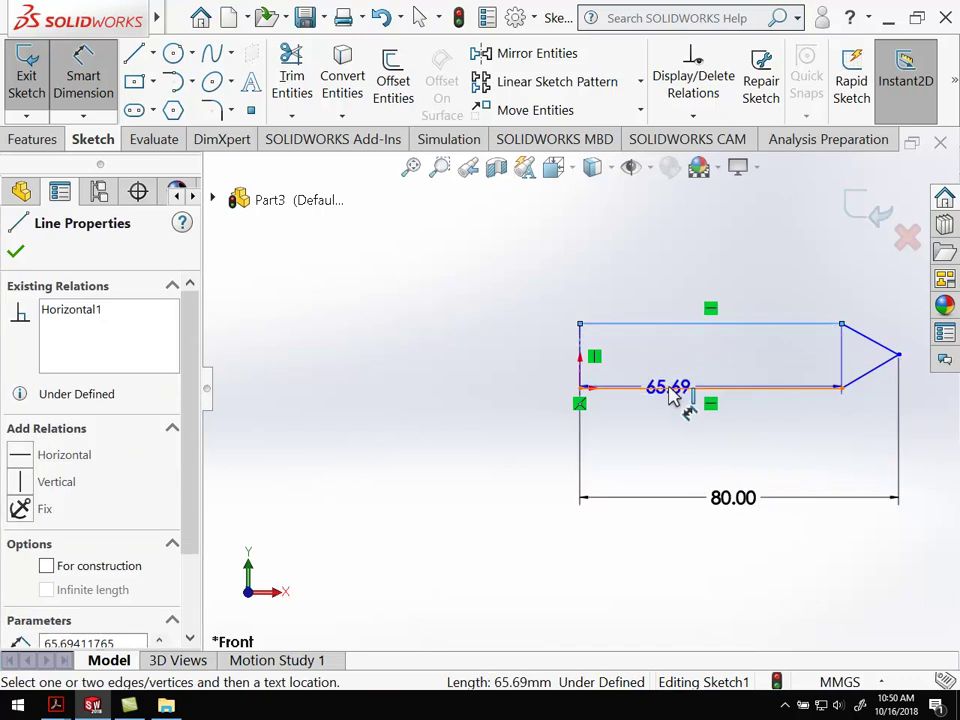
{"action": "left_click", "coordinate": [610, 323]}
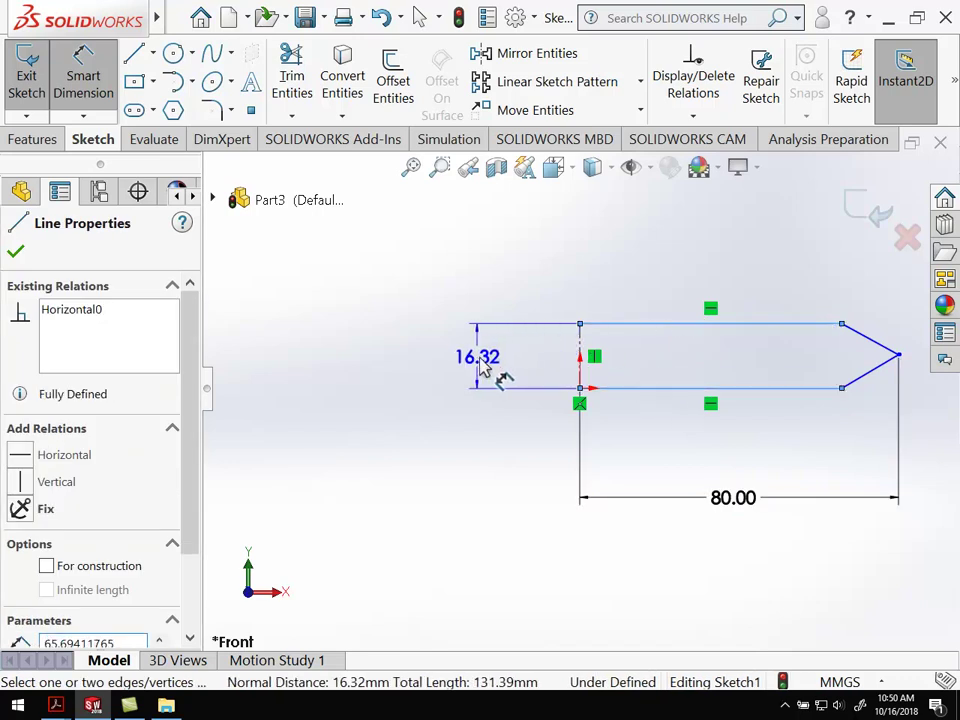
{"action": "left_click", "coordinate": [489, 367]}
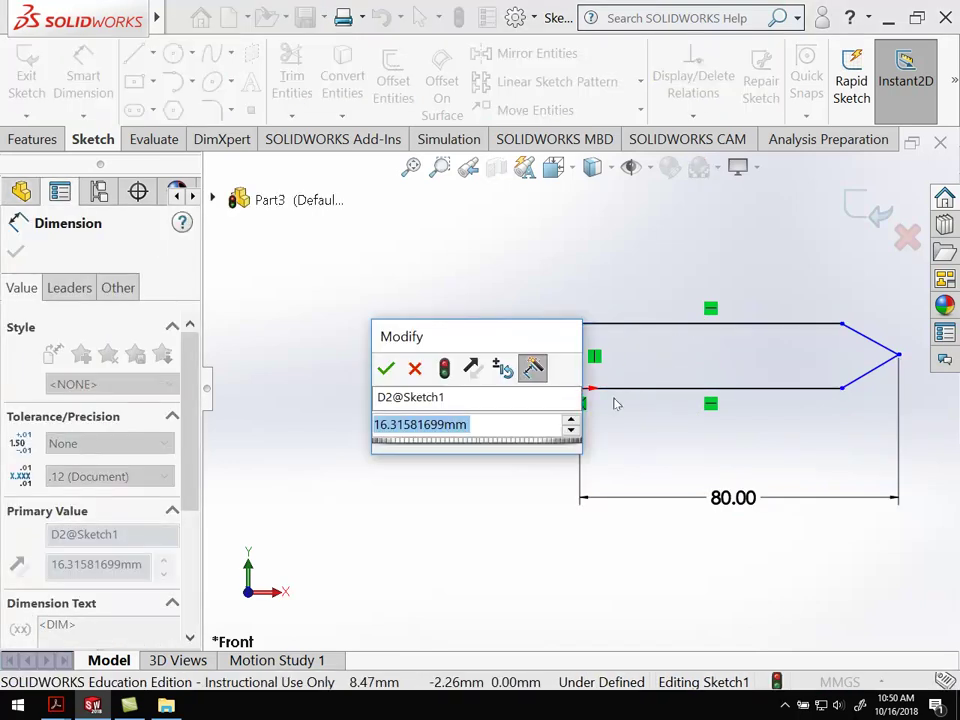
{"action": "type", "text": "1"}
{"action": "key", "text": "Return"}
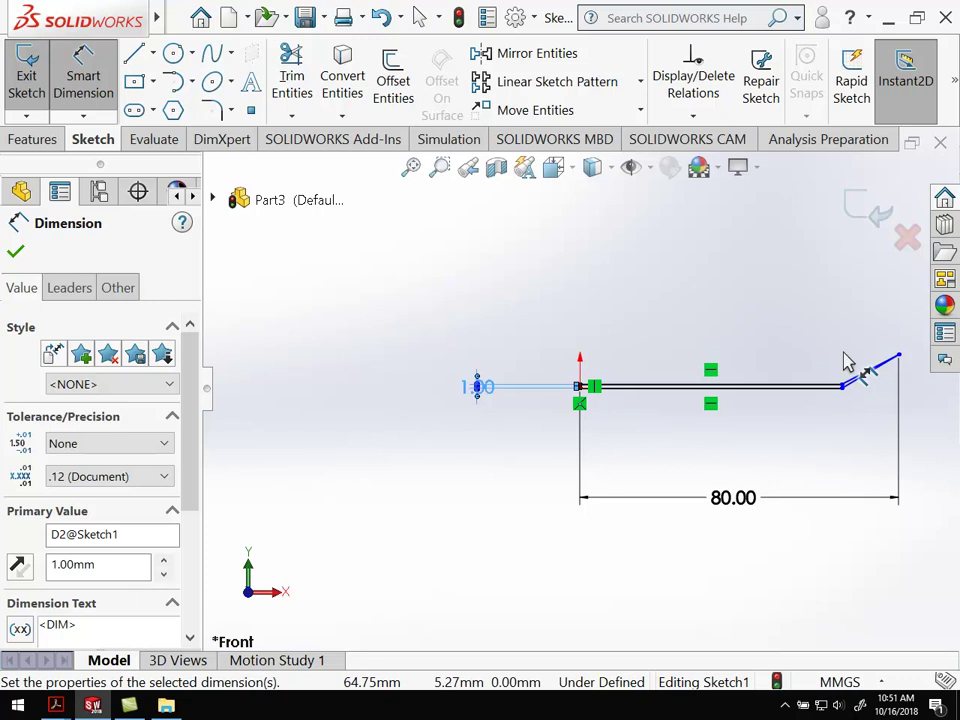
{"action": "key", "text": "Escape"}
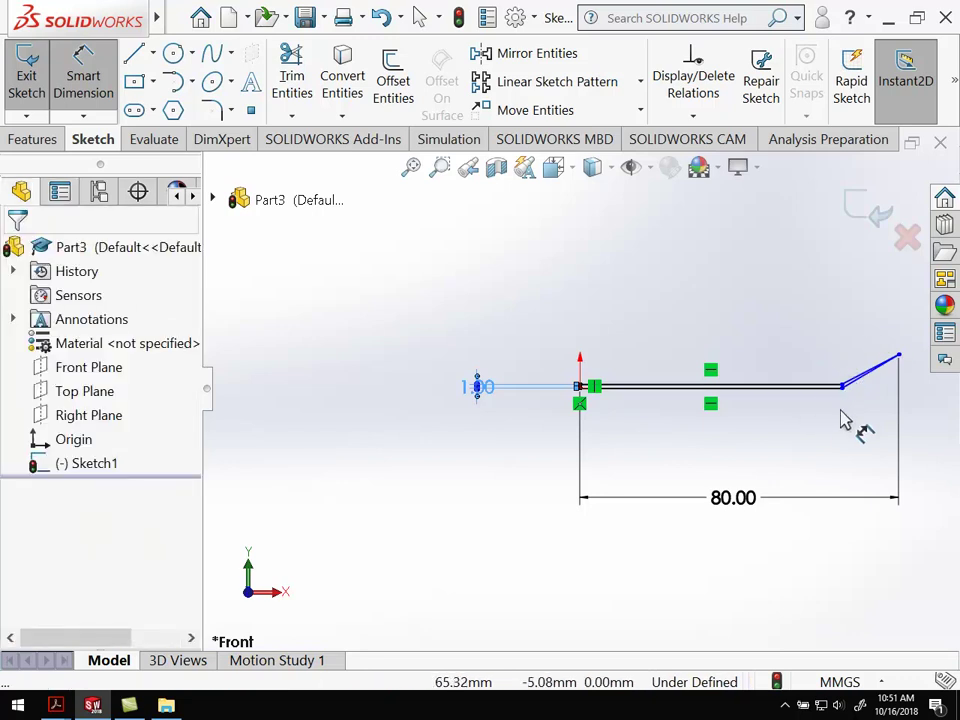
- Undo the 1 mm value of the vertical dimension between the two horizontal profile lines
{"action": "key", "text": "ctrl+z"}
{"action": "double_click", "coordinate": [500, 370]}
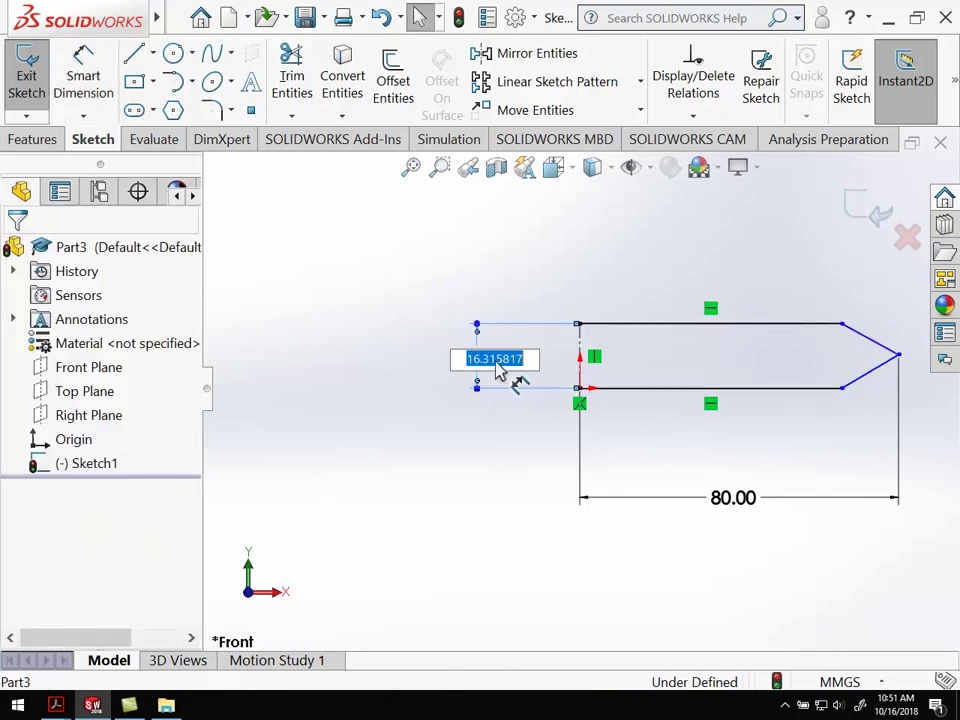
{"action": "key", "text": "Escape"}
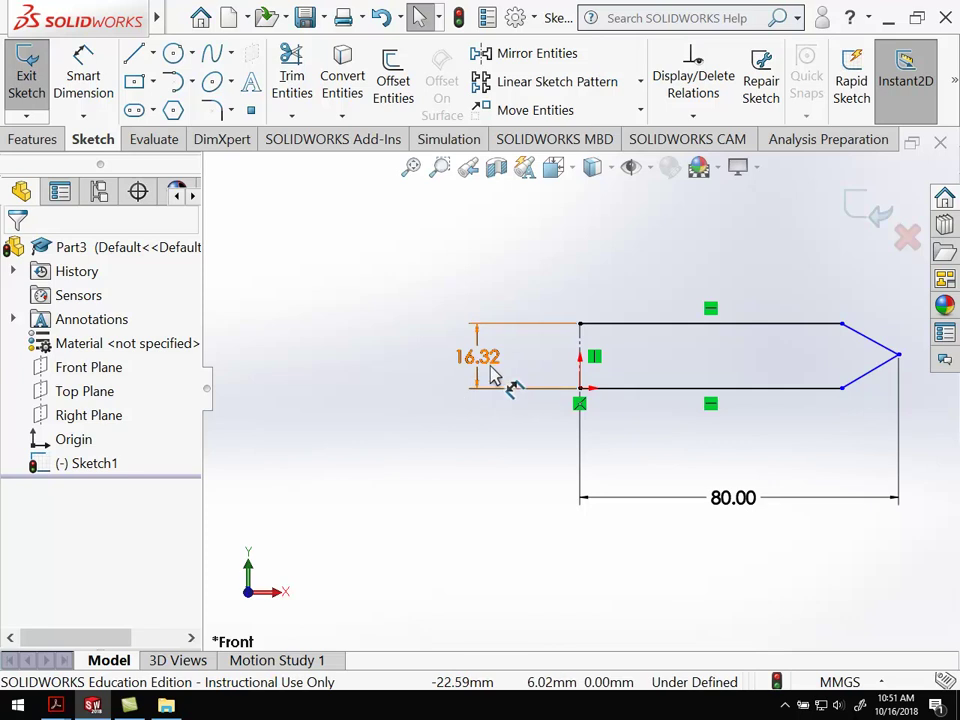
{"action": "double_click", "coordinate": [503, 380]}
{"action": "key", "text": "Escape"}
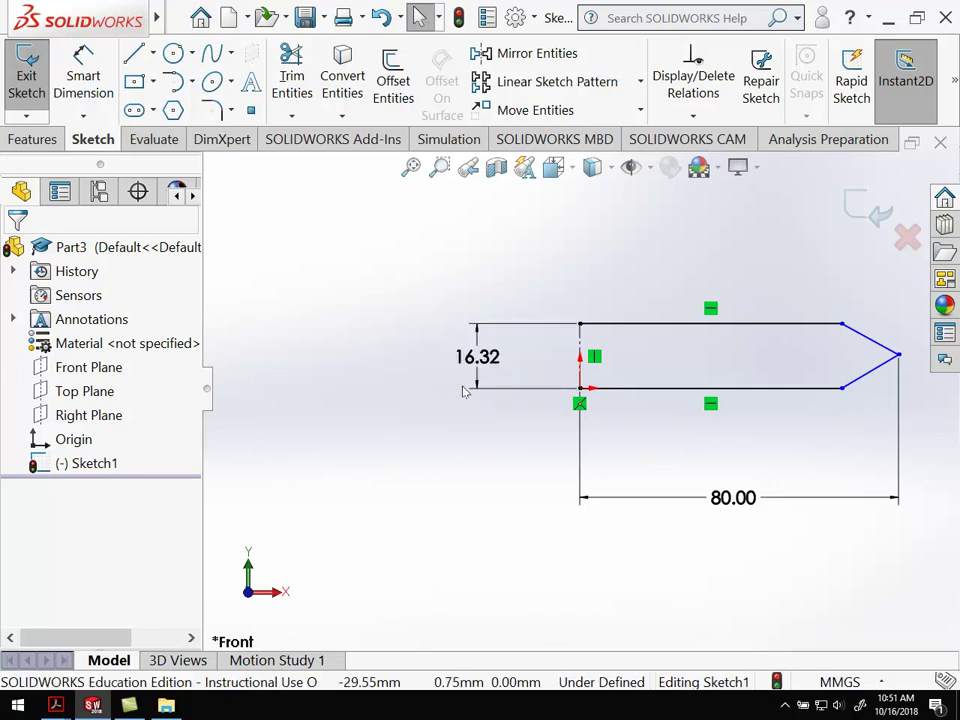
{"action": "double_click", "coordinate": [481, 377]}
{"action": "key", "text": "BackSpace"}
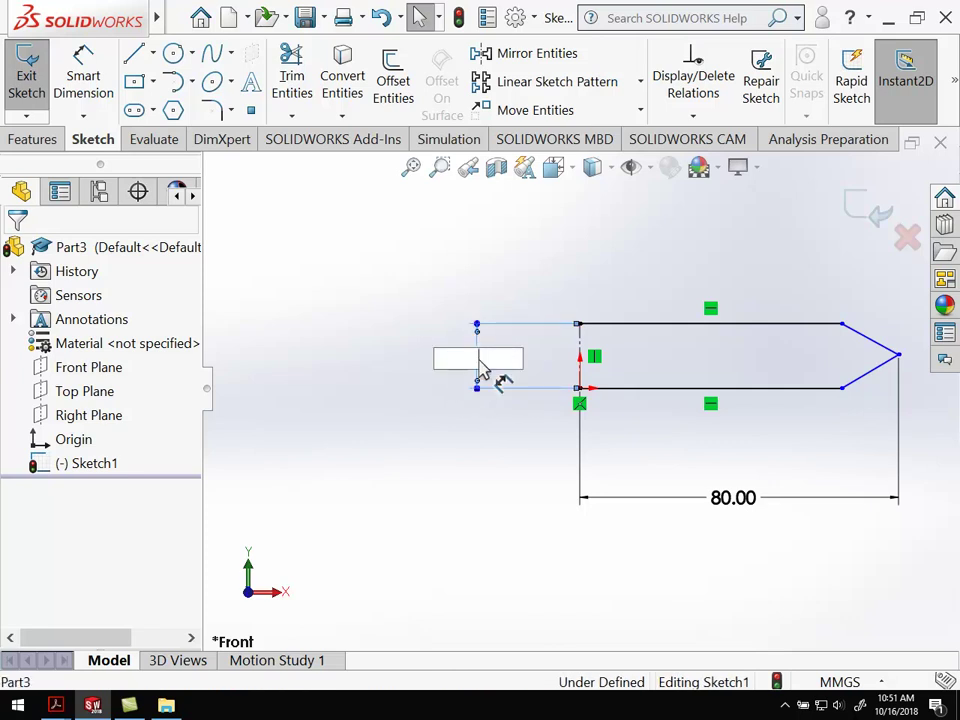
{"action": "key", "text": "Return"}
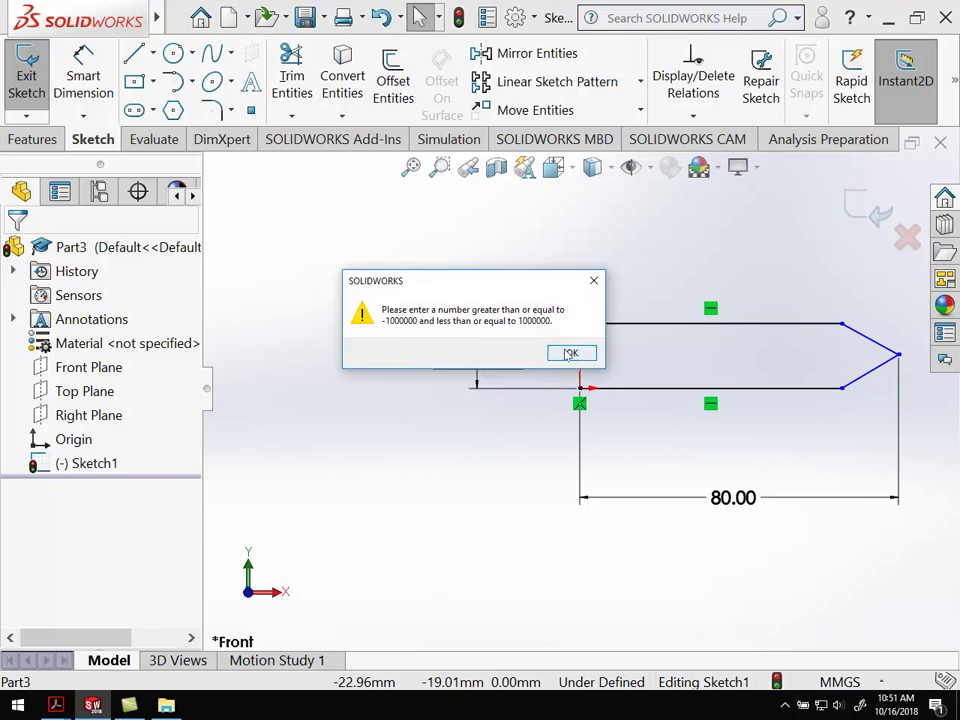
{"action": "left_click", "coordinate": [571, 353]}
{"action": "left_click", "coordinate": [480, 358]}
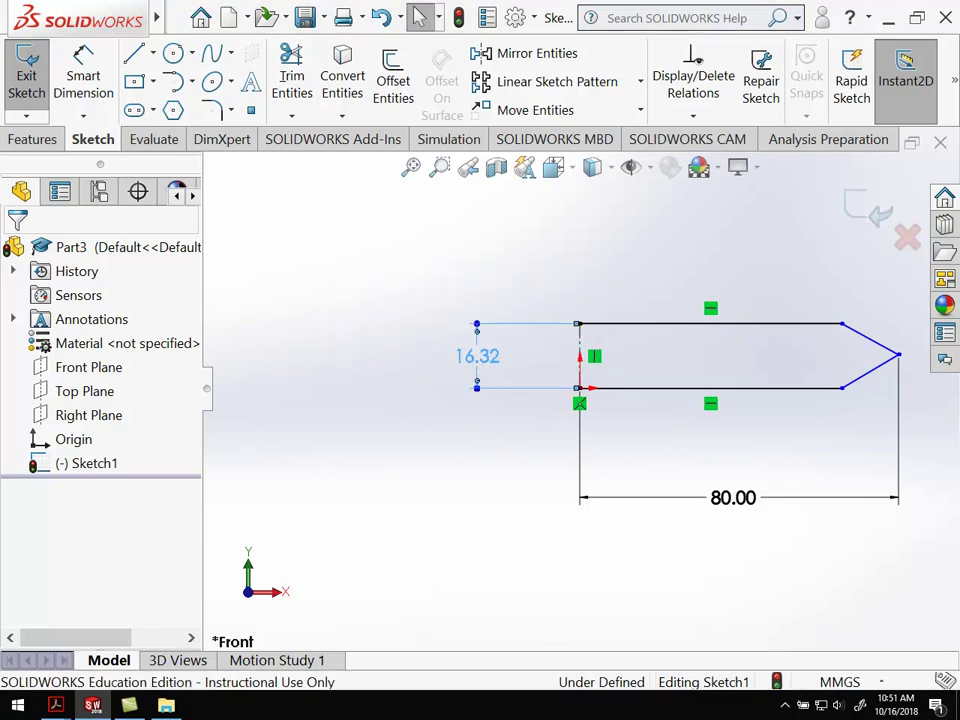
{"action": "double_click", "coordinate": [478, 368]}
{"action": "key", "text": "Escape"}
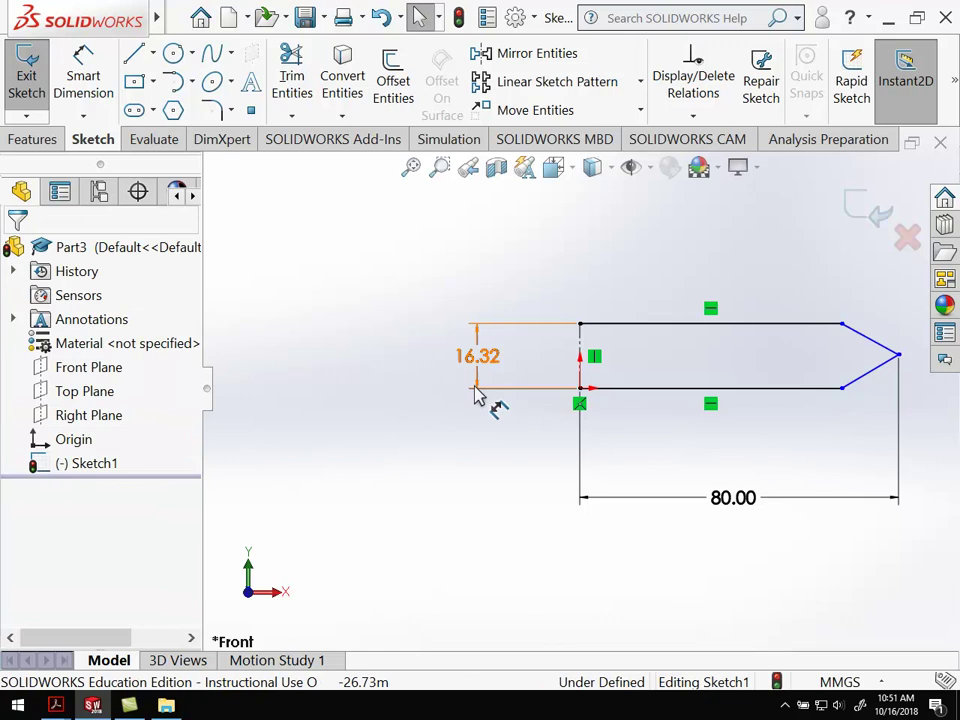
{"action": "double_click", "coordinate": [482, 374]}
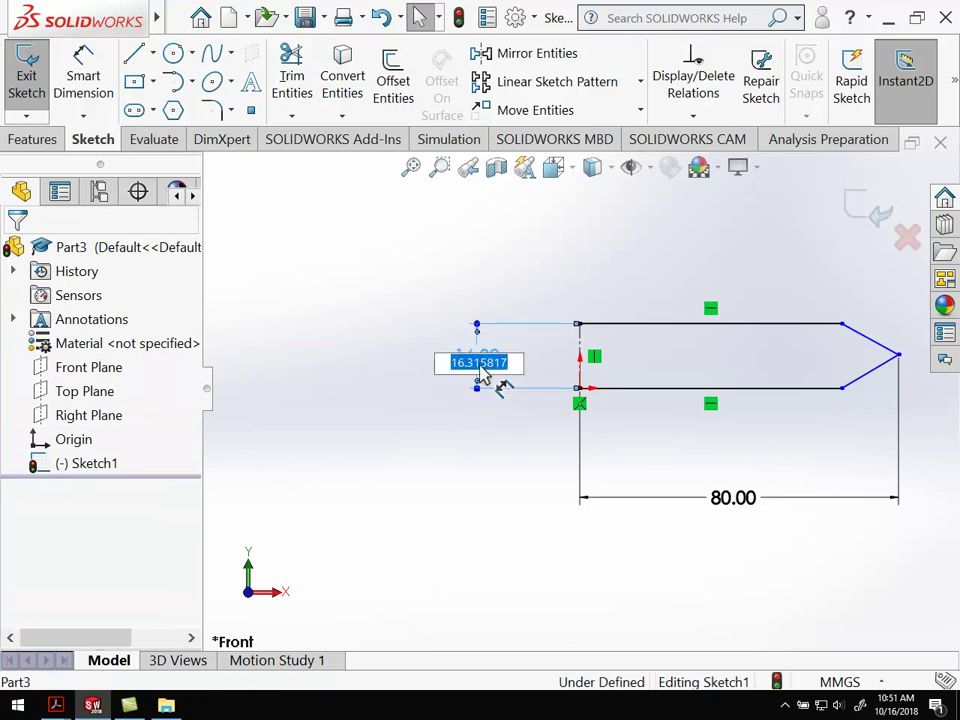
{"action": "key", "text": "BackSpace"}
{"action": "key", "text": "Return"}
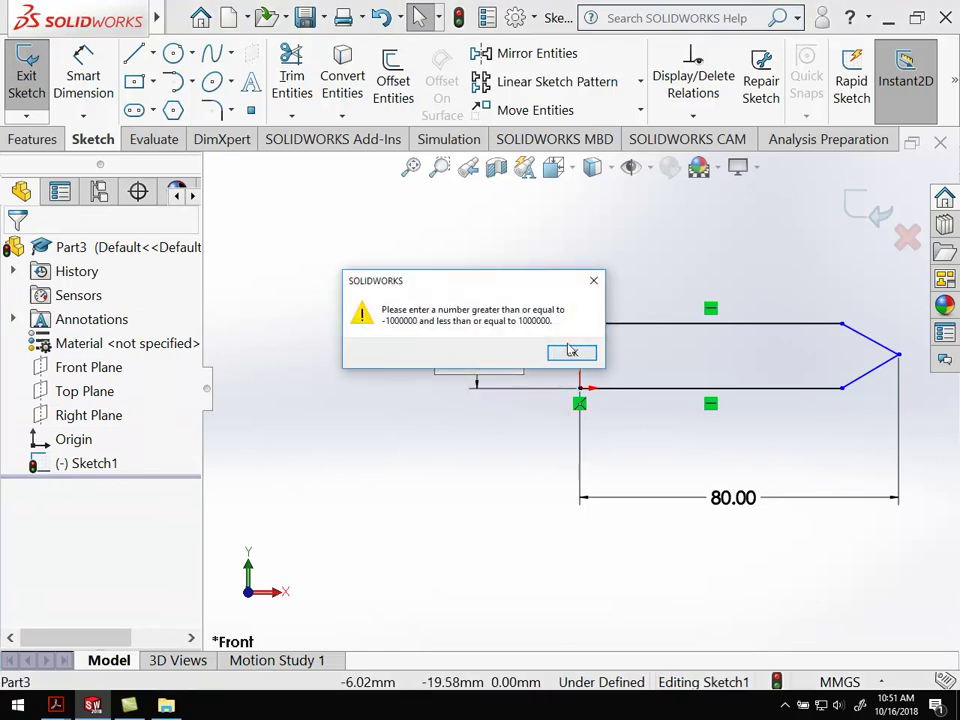
{"action": "left_click", "coordinate": [597, 285]}
- Delete the vertical dimension between the two horizontal profile lines
{"action": "left_click_drag", "start_coordinate": [505, 357], "coordinate": [441, 339]}
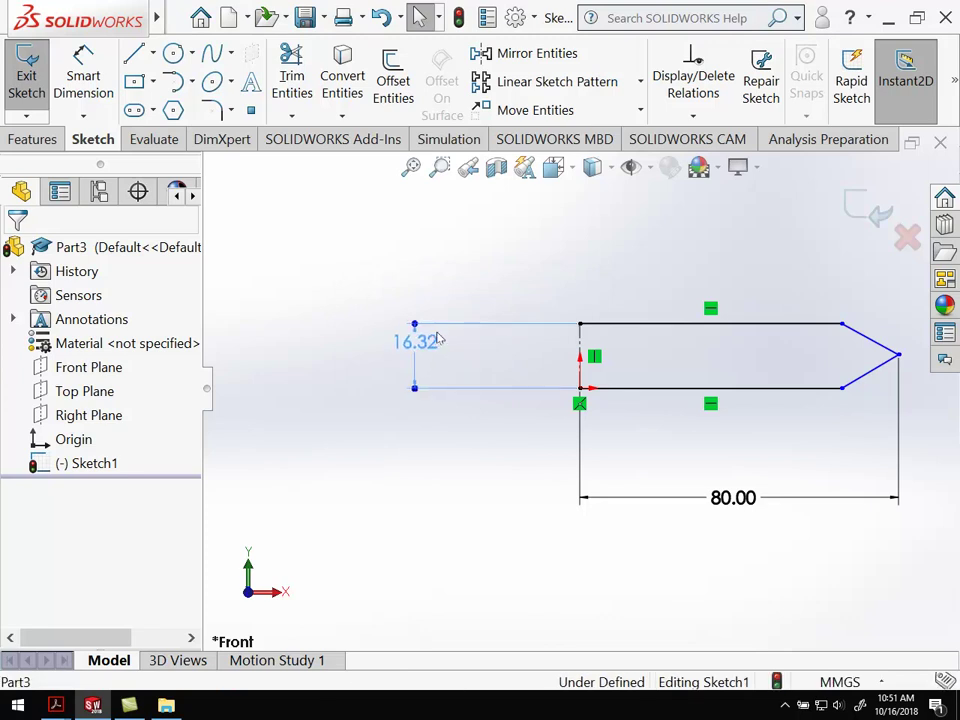
{"action": "key", "text": "Delete"}
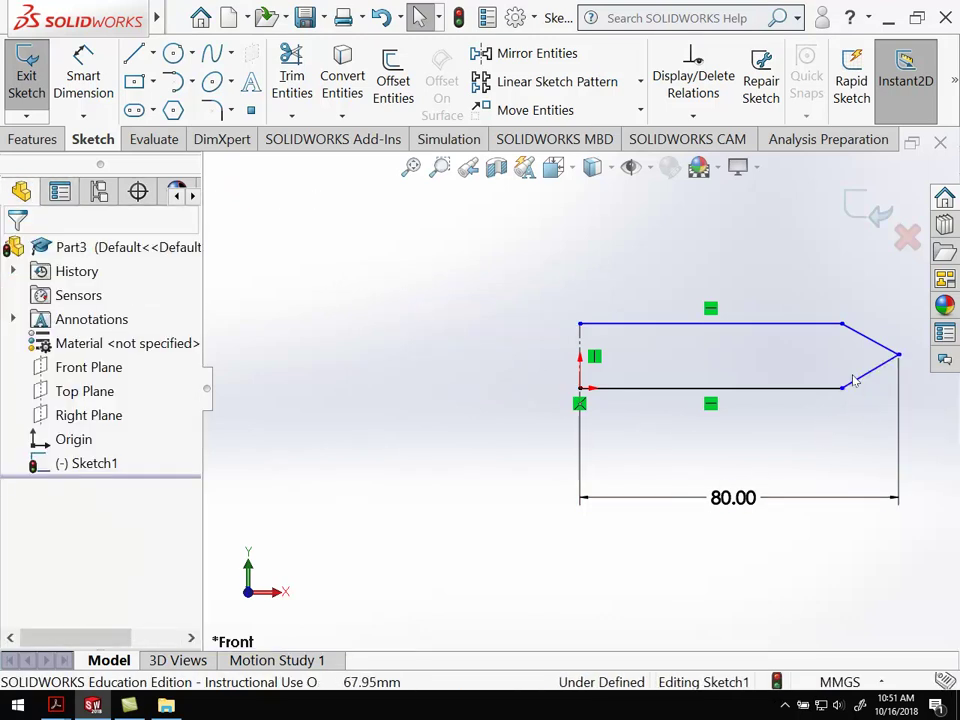
- Dimension the vertical distance from the blade tip to the lower horizontal line as 0.5 mm
{"action": "left_click", "coordinate": [95, 70]}
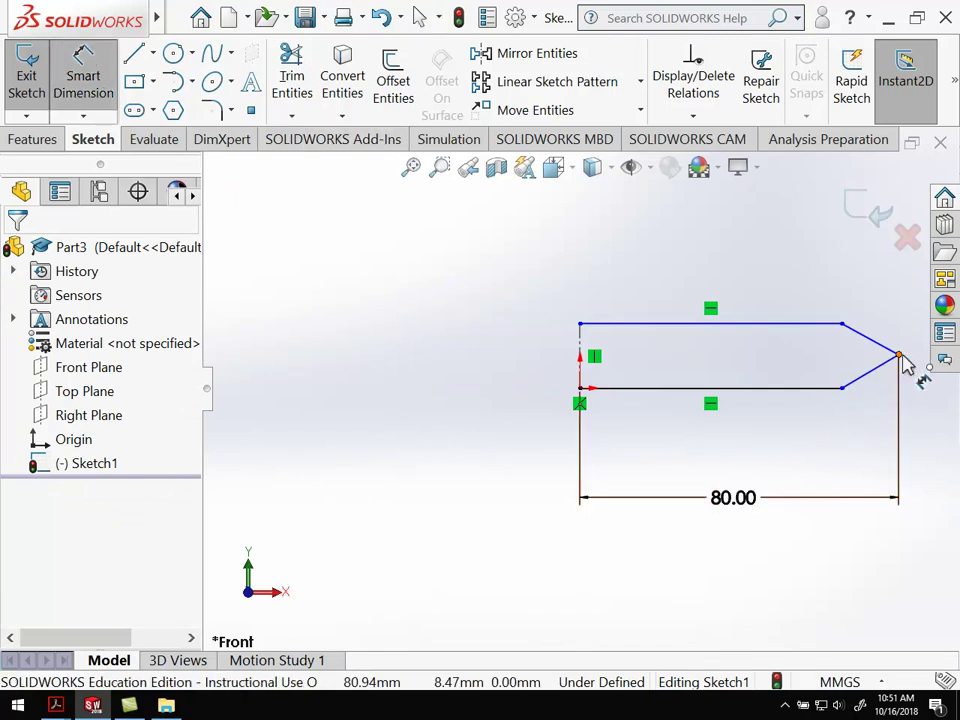
{"action": "left_click", "coordinate": [780, 388]}
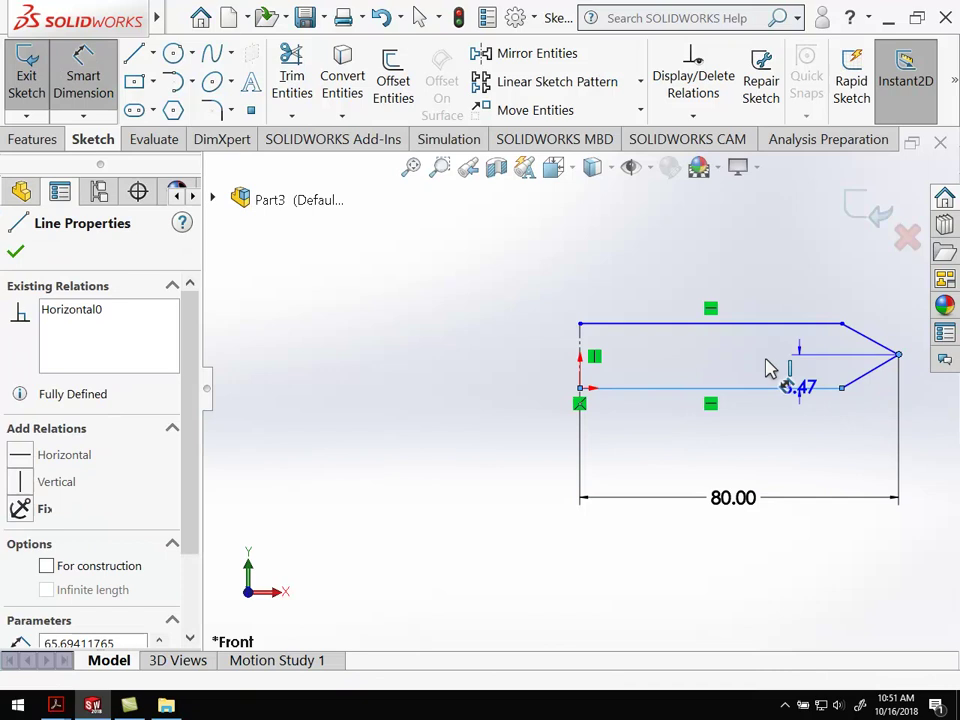
{"action": "left_click", "coordinate": [866, 441]}
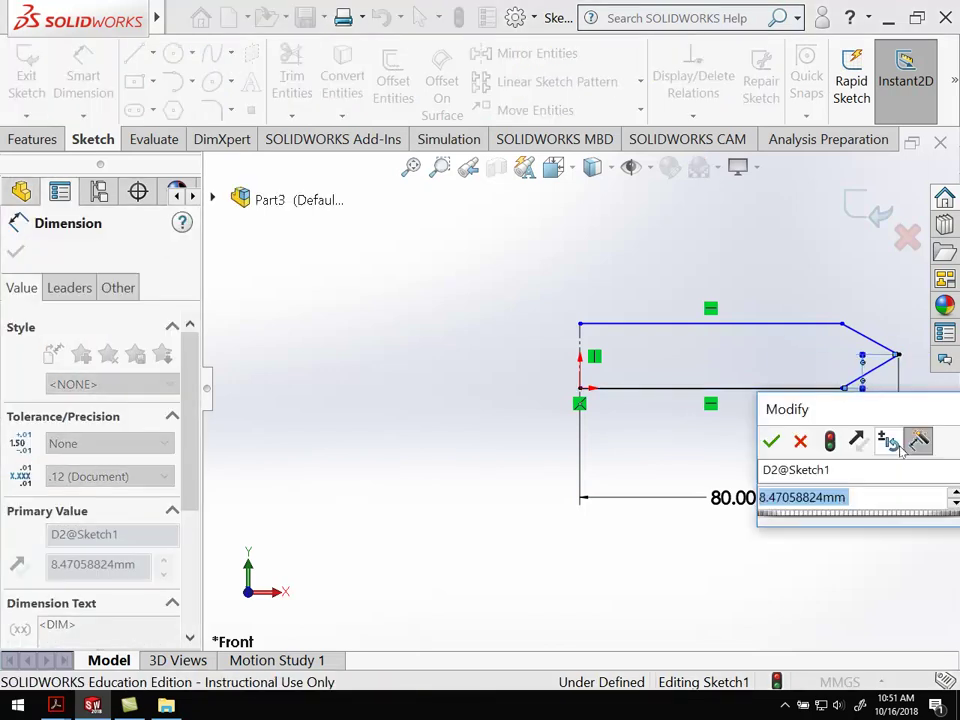
{"action": "key", "text": "BackSpace"}
{"action": "type", "text": "0.5"}
{"action": "key", "text": "Return"}
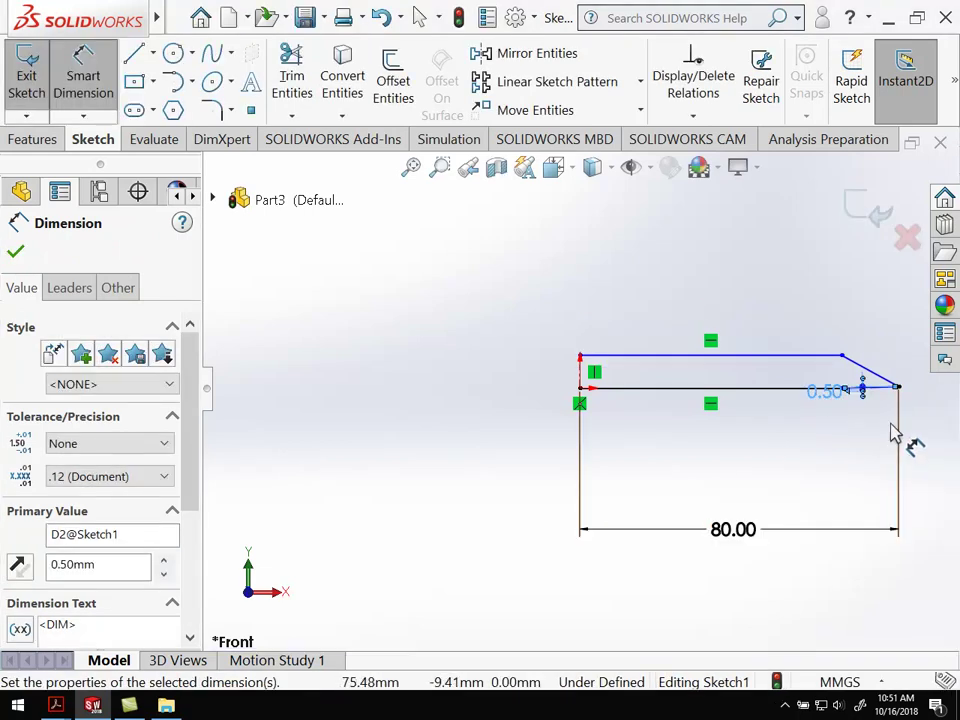
- Dimension the horizontal distance from the blade tip to the outer end of the lower horizontal line as 5 mm
{"action": "scroll", "coordinate": [870, 410], "scroll_direction": "up", "scroll_amount": 1}
{"action": "scroll", "coordinate": [740, 400], "scroll_direction": "down", "scroll_amount": 5}
{"action": "scroll", "coordinate": [600, 398], "scroll_direction": "down", "scroll_amount": 4}
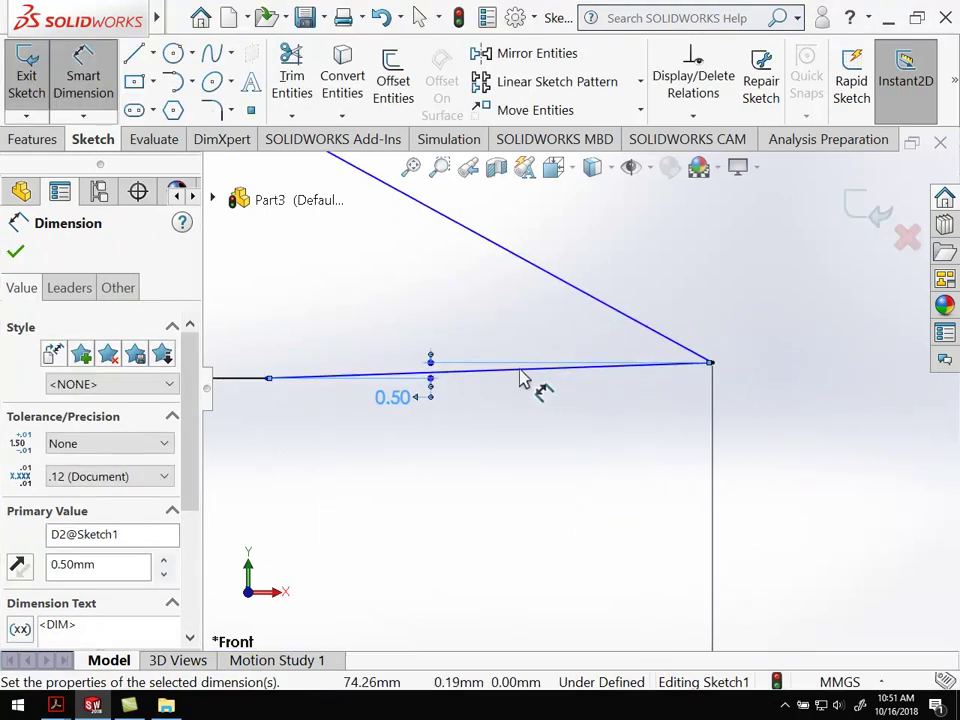
{"action": "scroll", "coordinate": [460, 410], "scroll_direction": "up", "scroll_amount": 2}
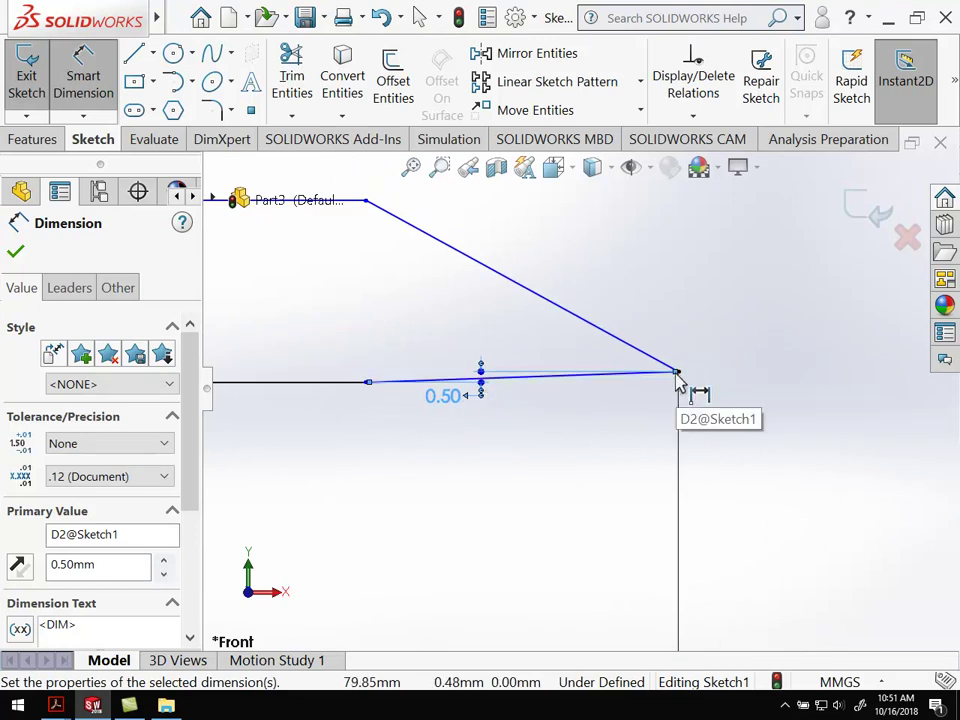
{"action": "key", "text": "Escape"}
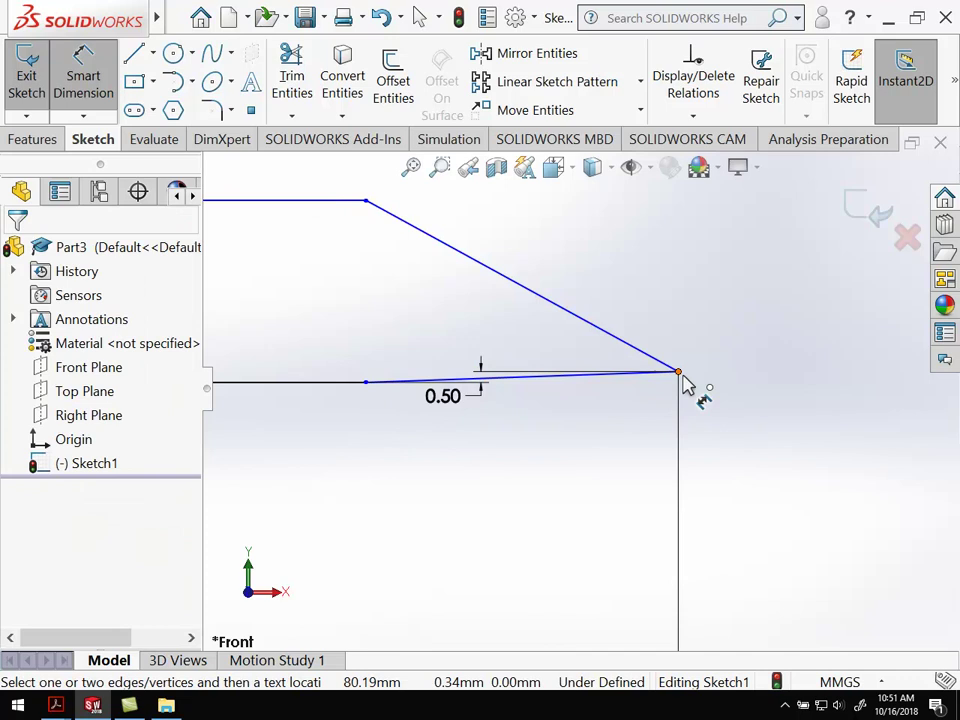
{"action": "left_click", "coordinate": [683, 378]}
{"action": "left_click", "coordinate": [366, 381]}
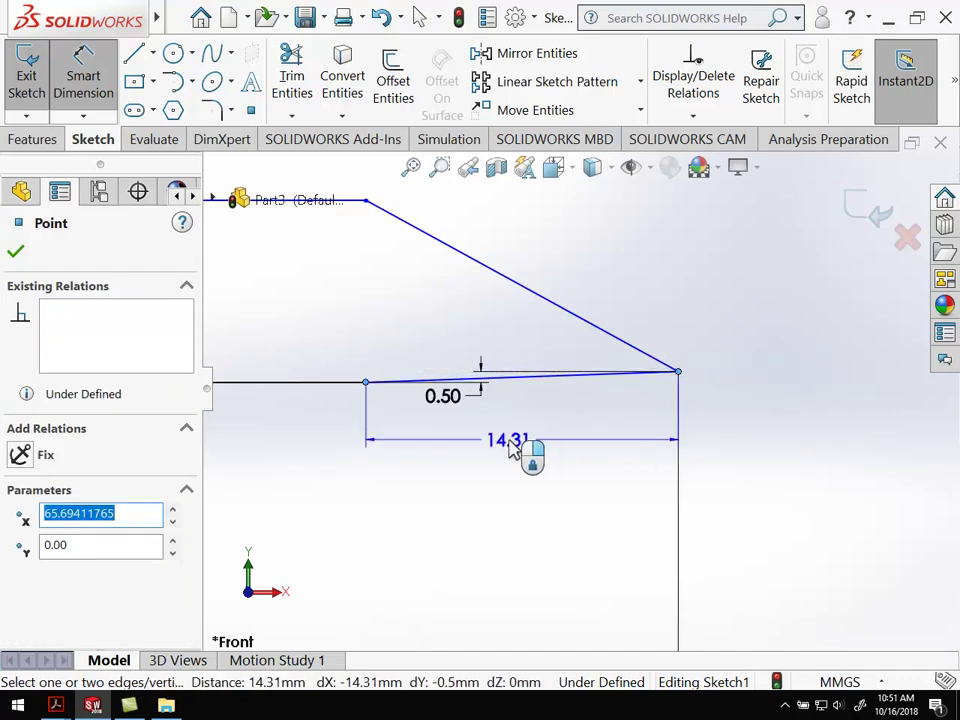
{"action": "left_click", "coordinate": [521, 444]}
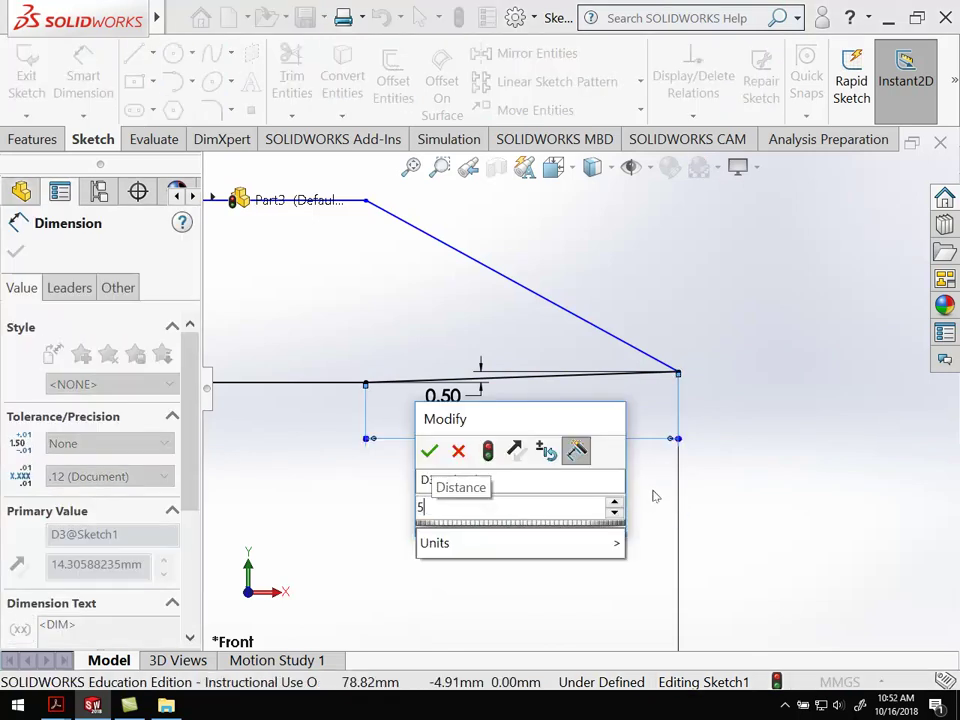
{"action": "key", "text": "Return"}
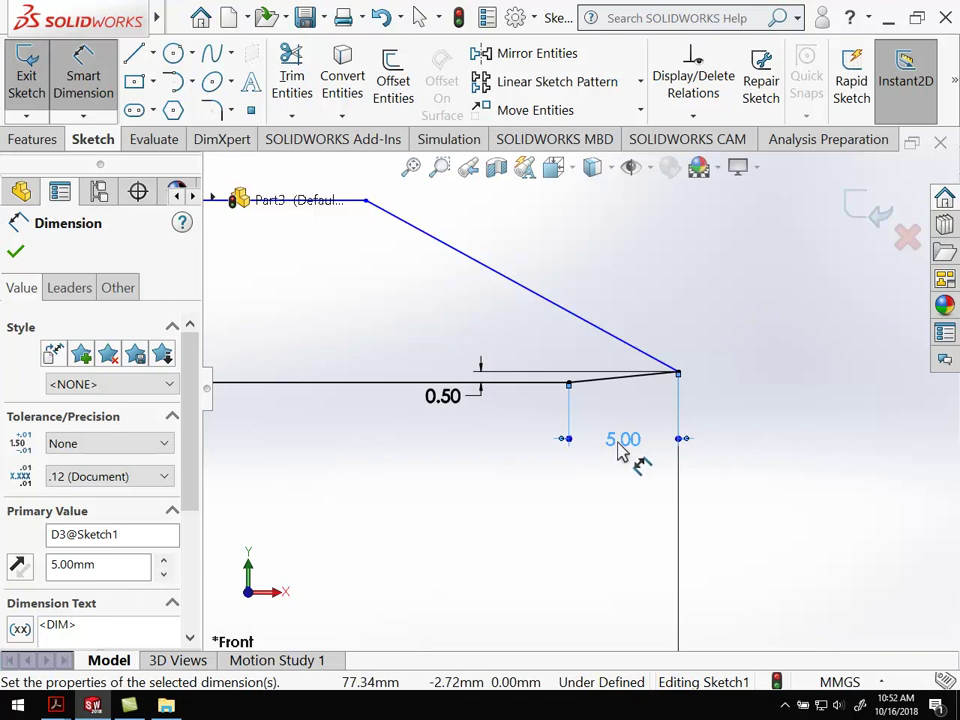
{"action": "key", "text": "Escape"}
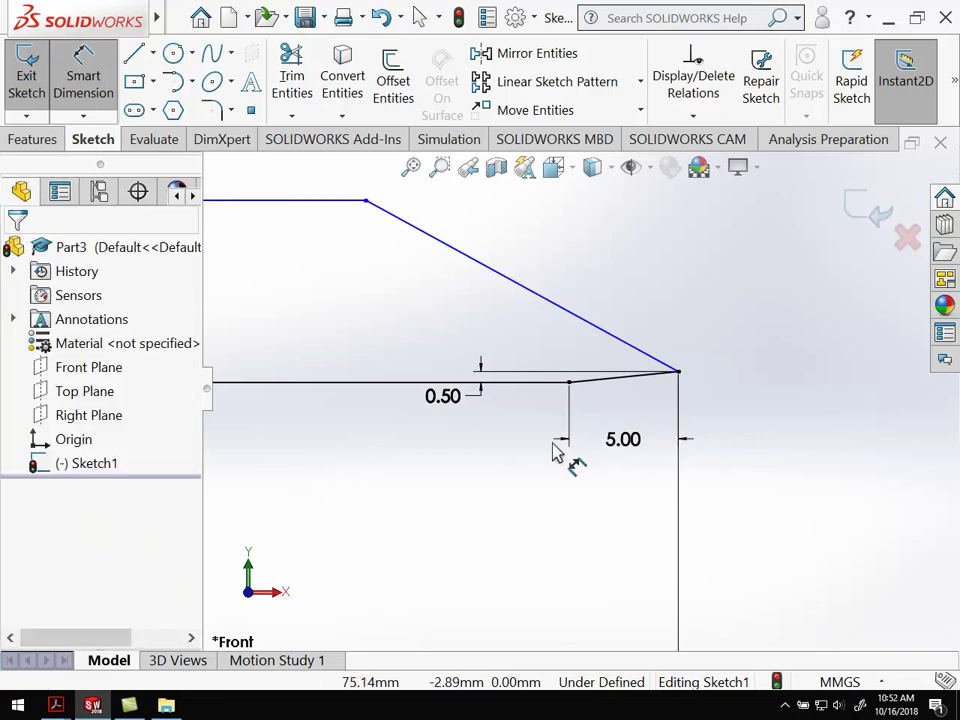
{"action": "key", "text": "Escape"}
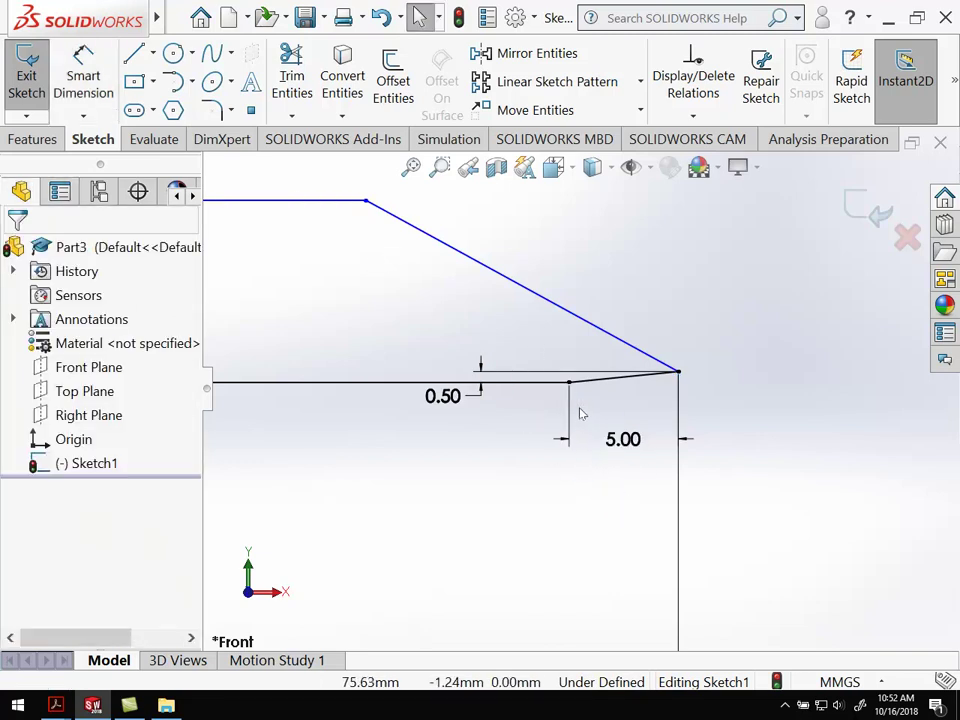
- Add a Vertical relation between the outer endpoints of the upper and lower horizontal lines
{"action": "left_click", "coordinate": [366, 203]}
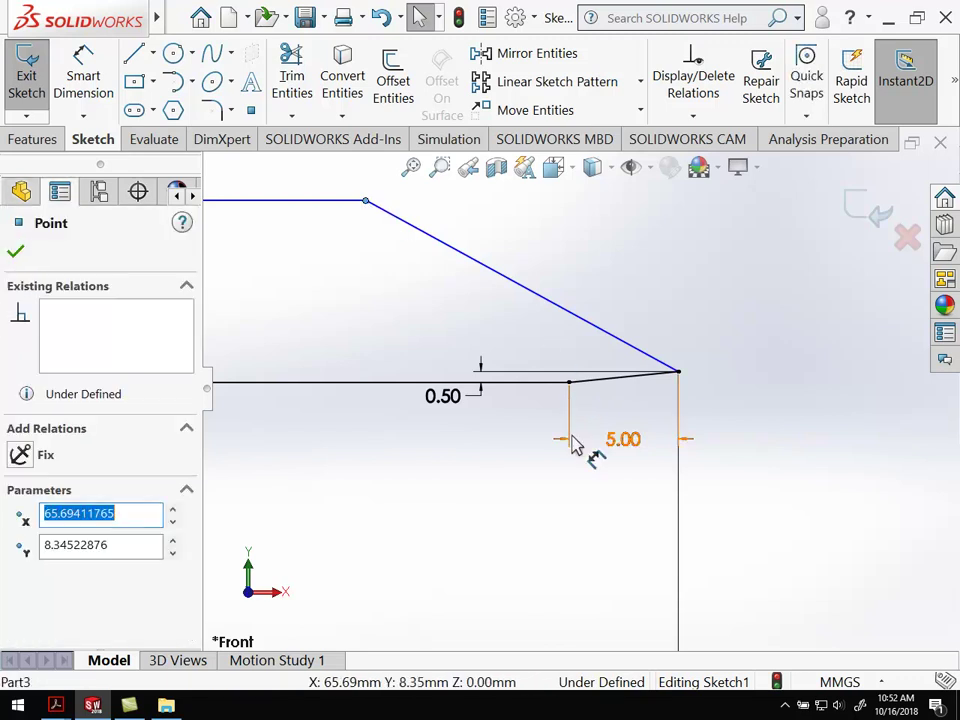
{"action": "left_click", "coordinate": [570, 385]}
{"action": "left_click", "coordinate": [570, 386], "text": "ctrl"}
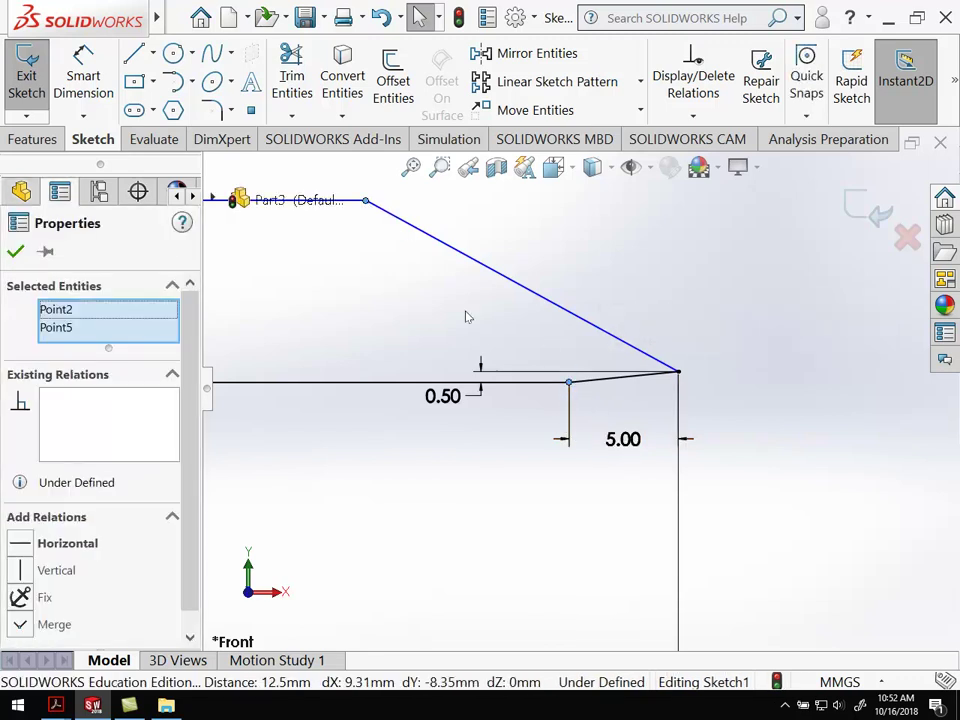
{"action": "left_click", "coordinate": [20, 570]}
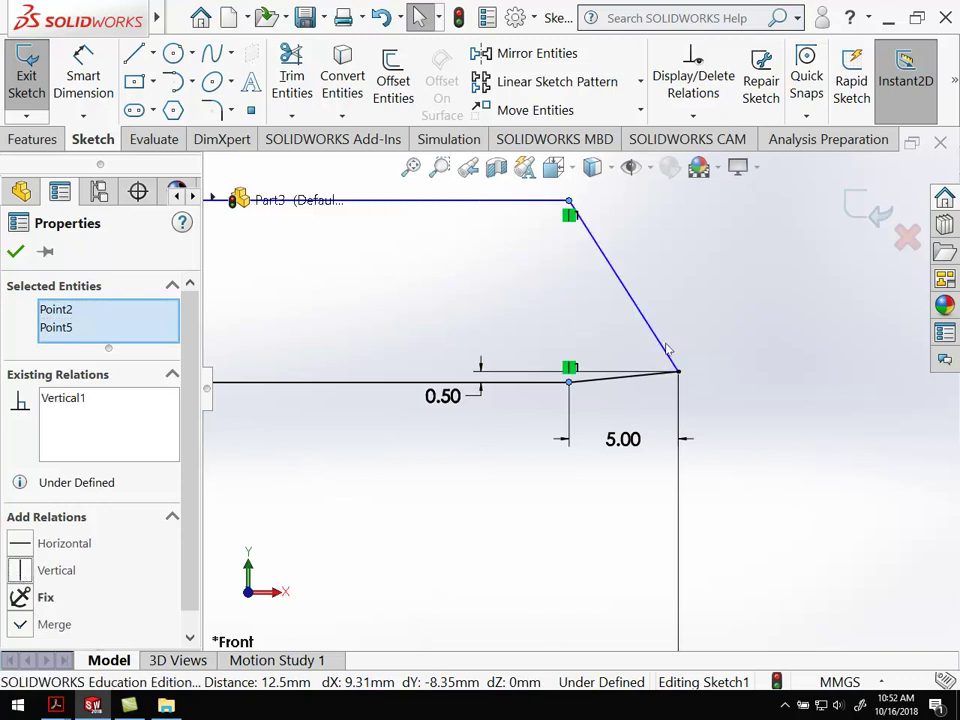
{"action": "left_click", "coordinate": [598, 488]}
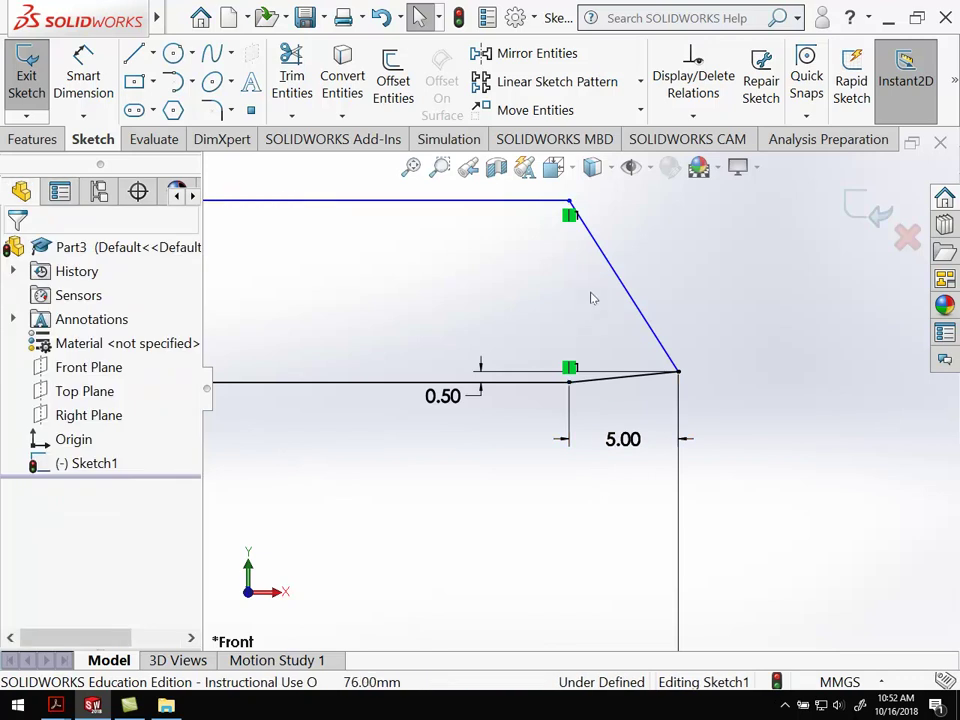
- Dimension the vertical distance from the upper line's outer endpoint to the blade tip as 0.5 mm
{"action": "left_click", "coordinate": [98, 84]}
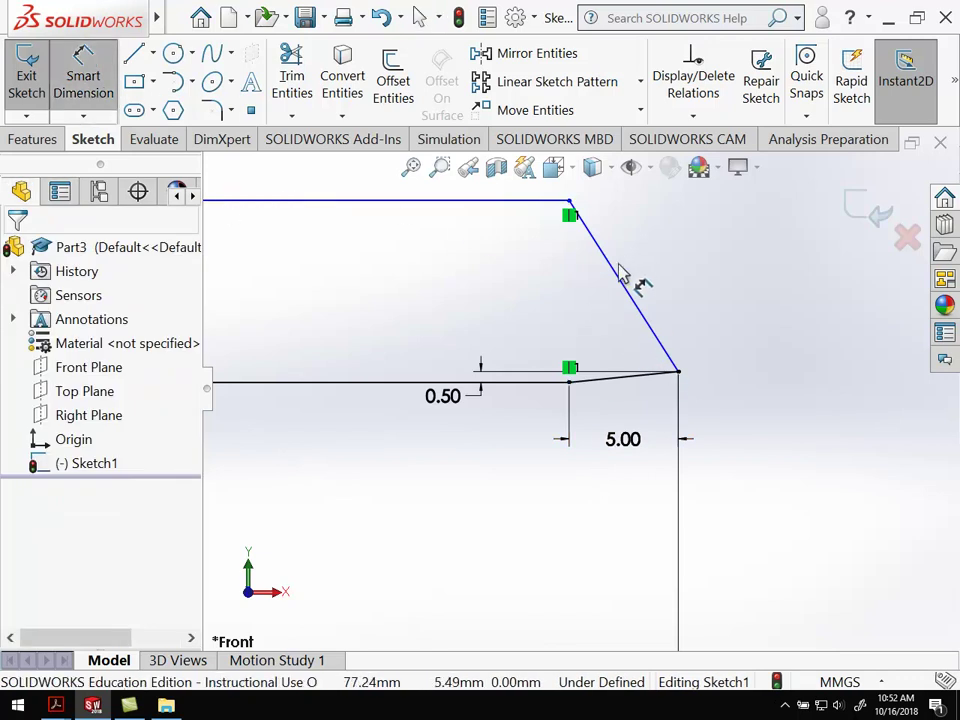
{"action": "left_click", "coordinate": [569, 201]}
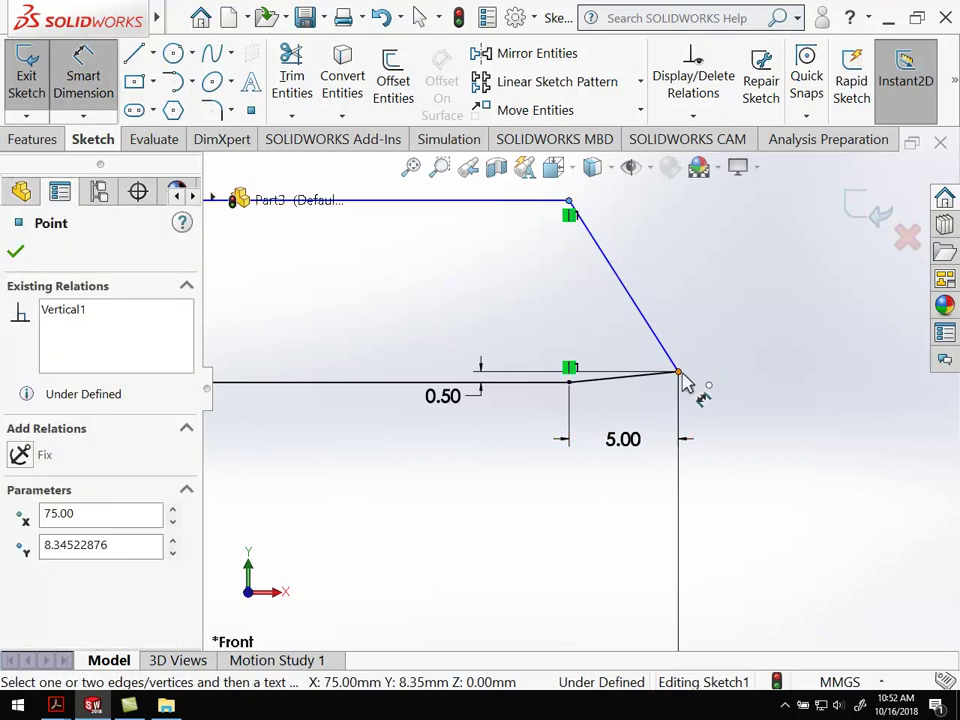
{"action": "left_click", "coordinate": [678, 371]}
{"action": "left_click", "coordinate": [746, 289]}
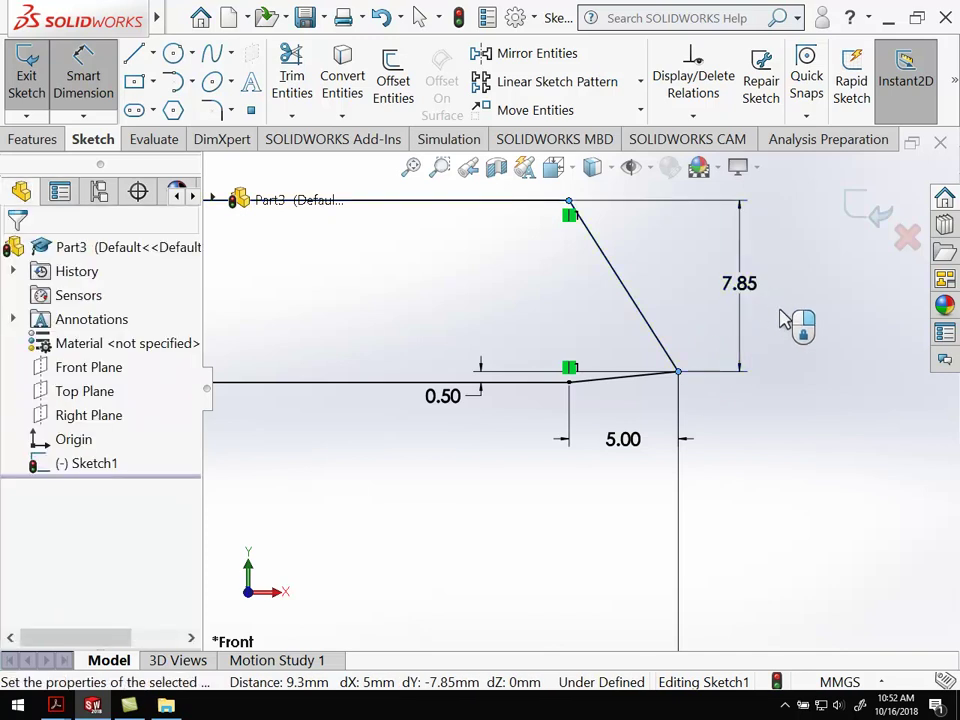
{"action": "type", "text": "0.5"}
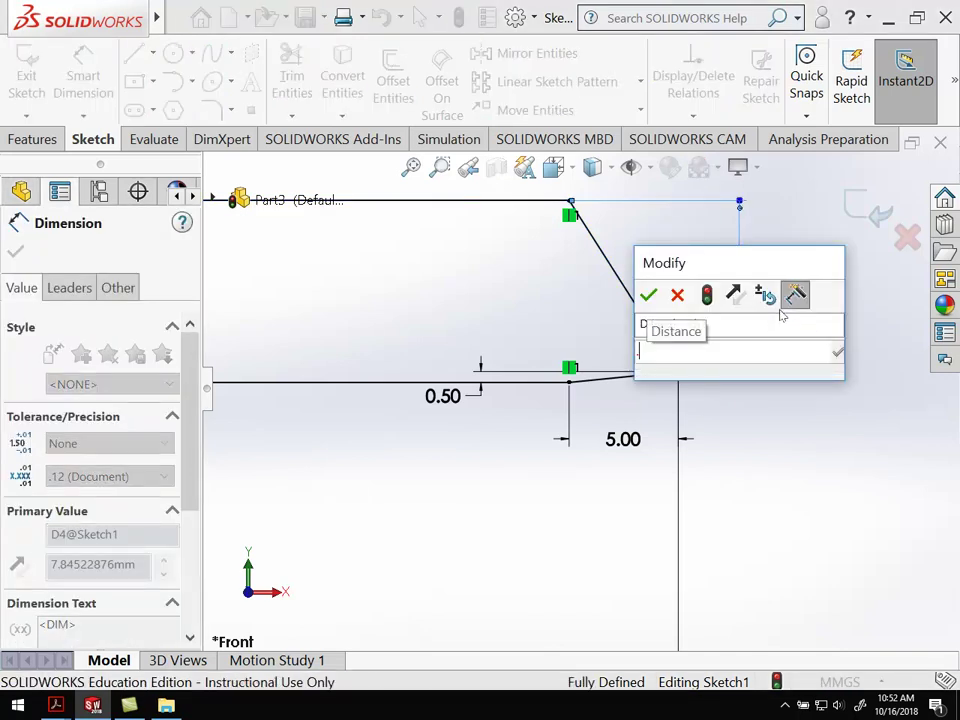
{"action": "key", "text": "Return"}
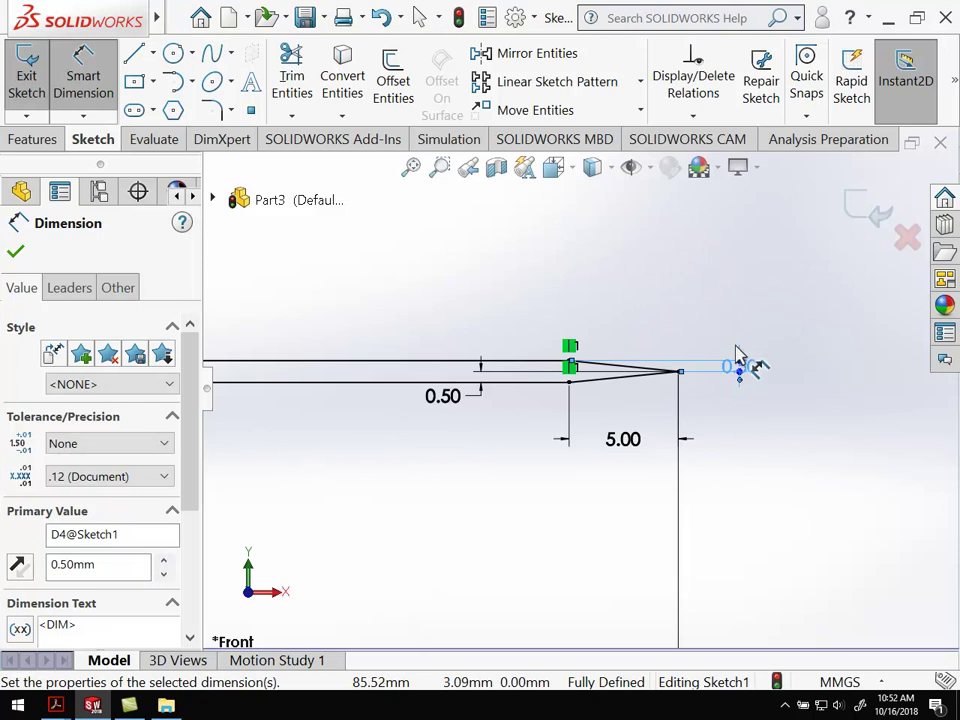
{"action": "key", "text": "Escape"}
- Examine the dimensioned profile at the blade tip and at the origin end
{"action": "scroll", "coordinate": [630, 455], "scroll_direction": "up", "scroll_amount": 3}
{"action": "scroll", "coordinate": [570, 370], "scroll_direction": "down", "scroll_amount": 4}
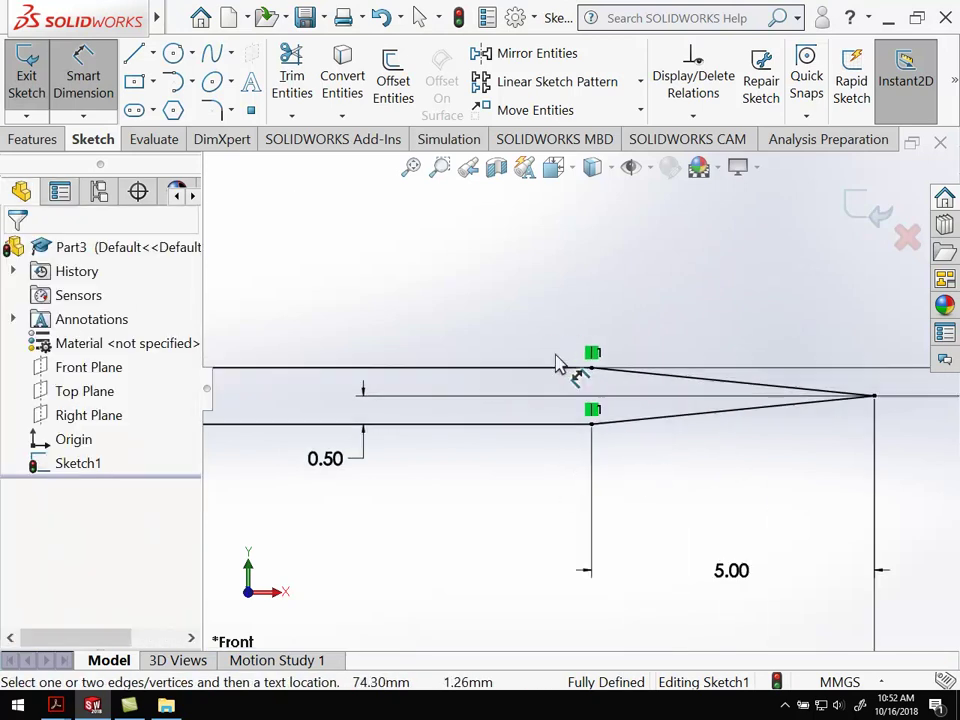
{"action": "scroll", "coordinate": [549, 476], "scroll_direction": "up", "scroll_amount": 5}
{"action": "scroll", "coordinate": [320, 450], "scroll_direction": "up", "scroll_amount": 4}
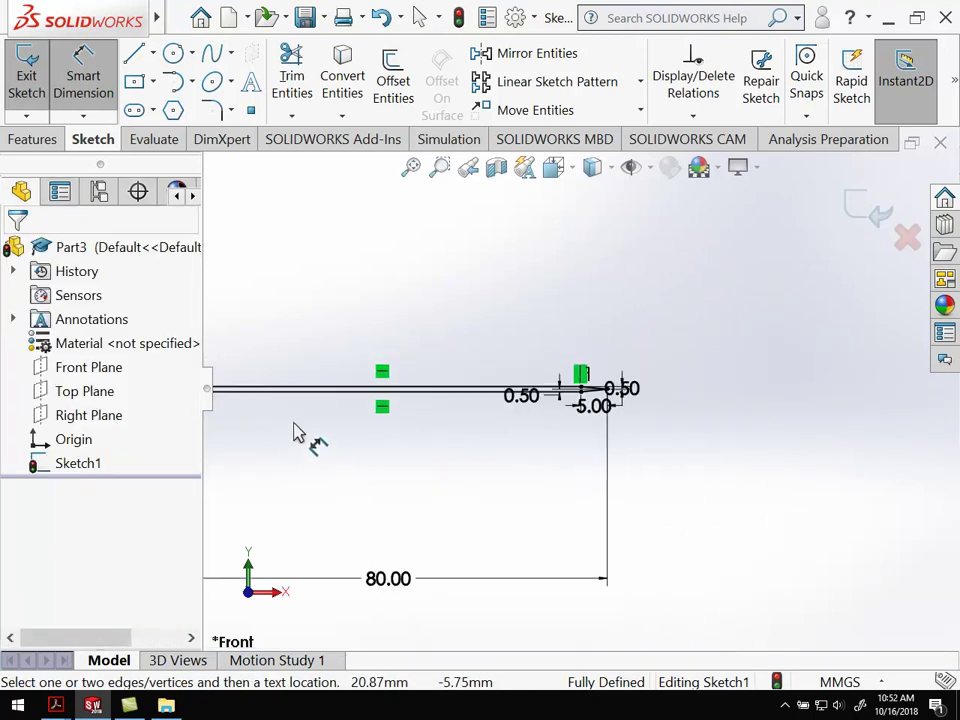
{"action": "scroll", "coordinate": [300, 430], "scroll_direction": "down", "scroll_amount": 6}
{"action": "scroll", "coordinate": [386, 388], "scroll_direction": "down", "scroll_amount": 5}
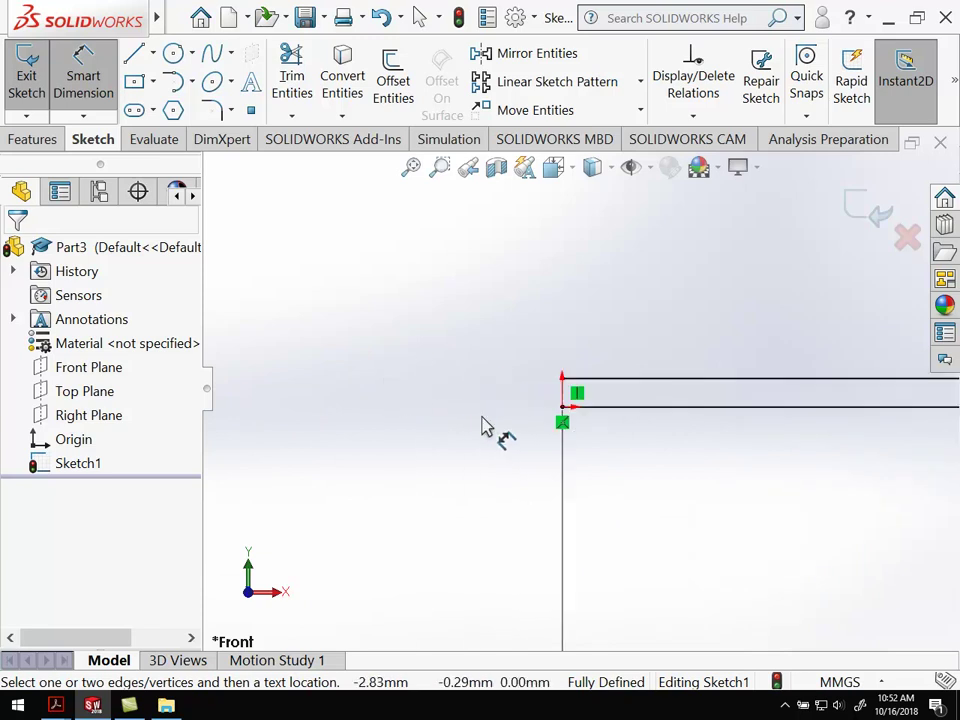
- Close the profile sketch and revolve it 360 degrees about its vertical centerline, letting the open profile be closed automatically
{"action": "key", "text": "Escape"}
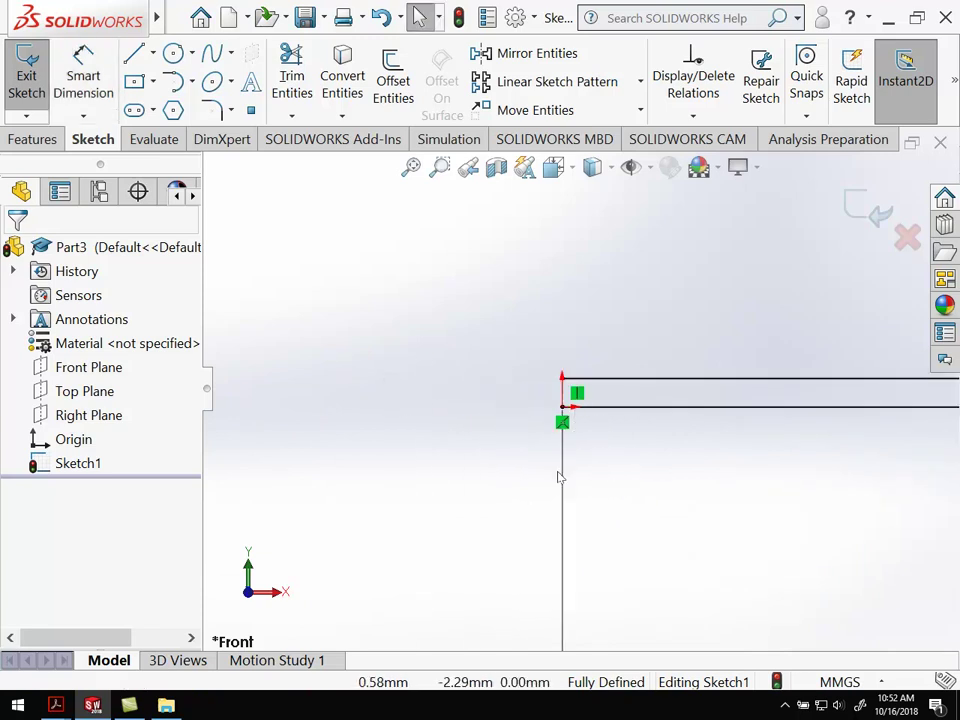
{"action": "left_click", "coordinate": [27, 88]}
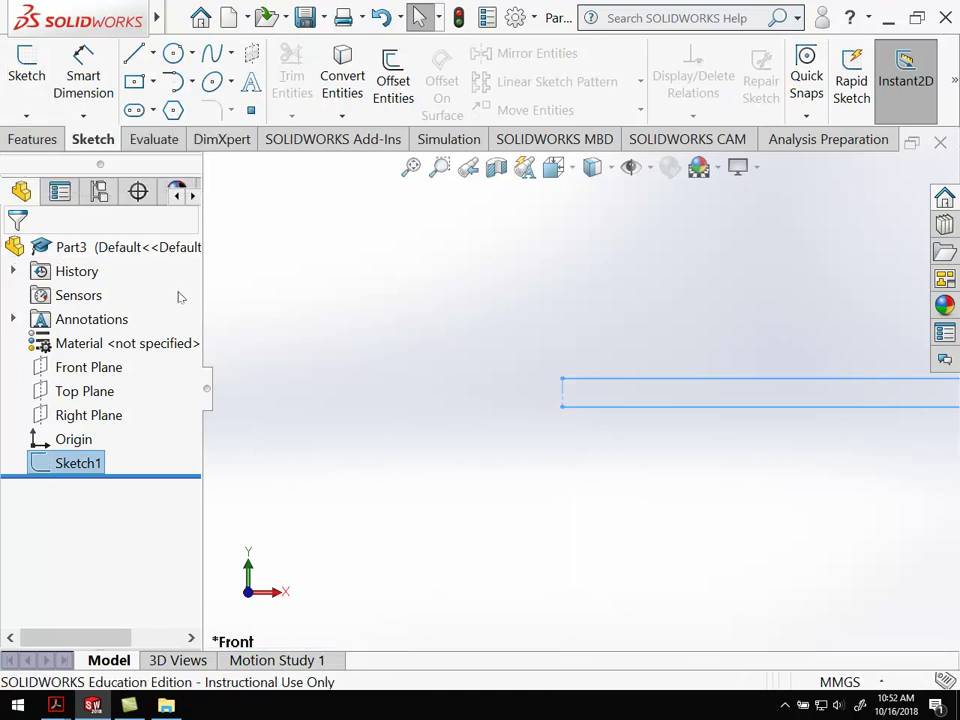
{"action": "left_click", "coordinate": [33, 147]}
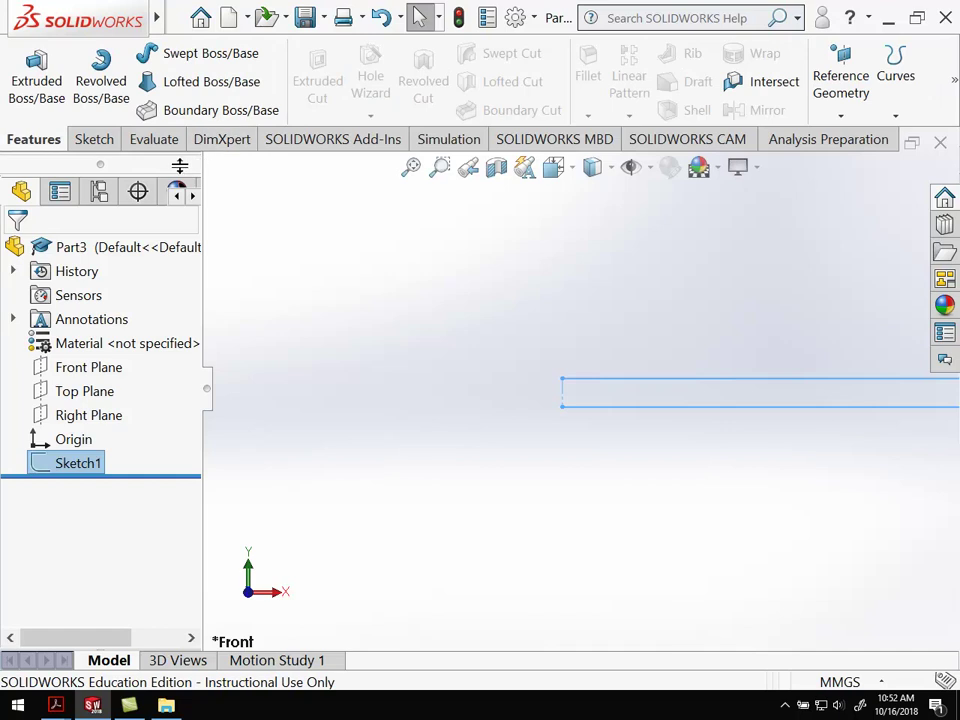
{"action": "left_click", "coordinate": [90, 104]}
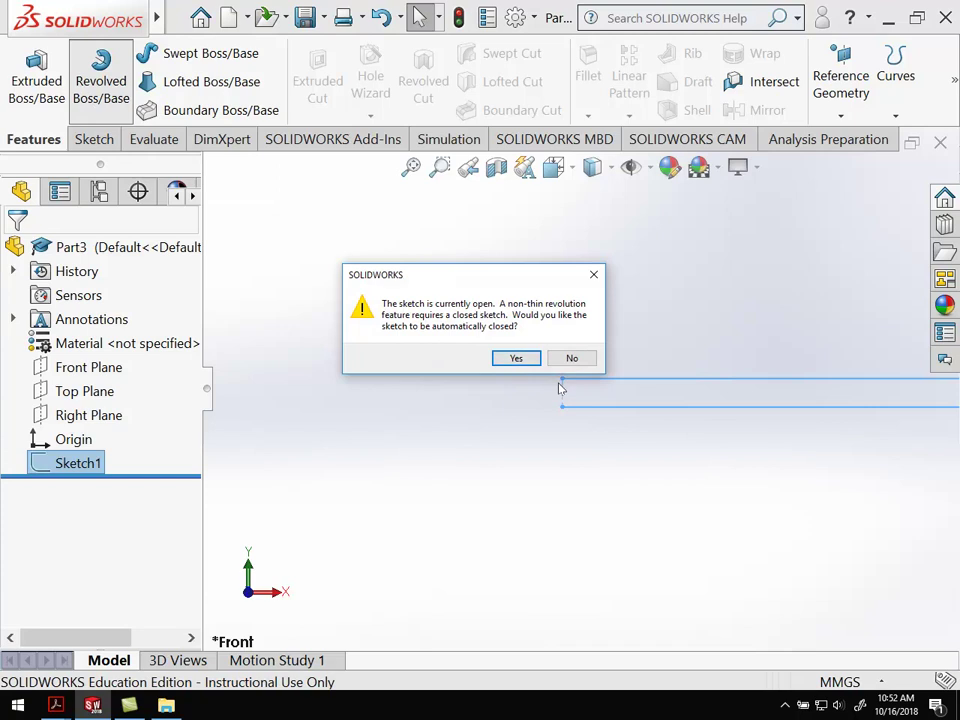
{"action": "left_click", "coordinate": [516, 359]}
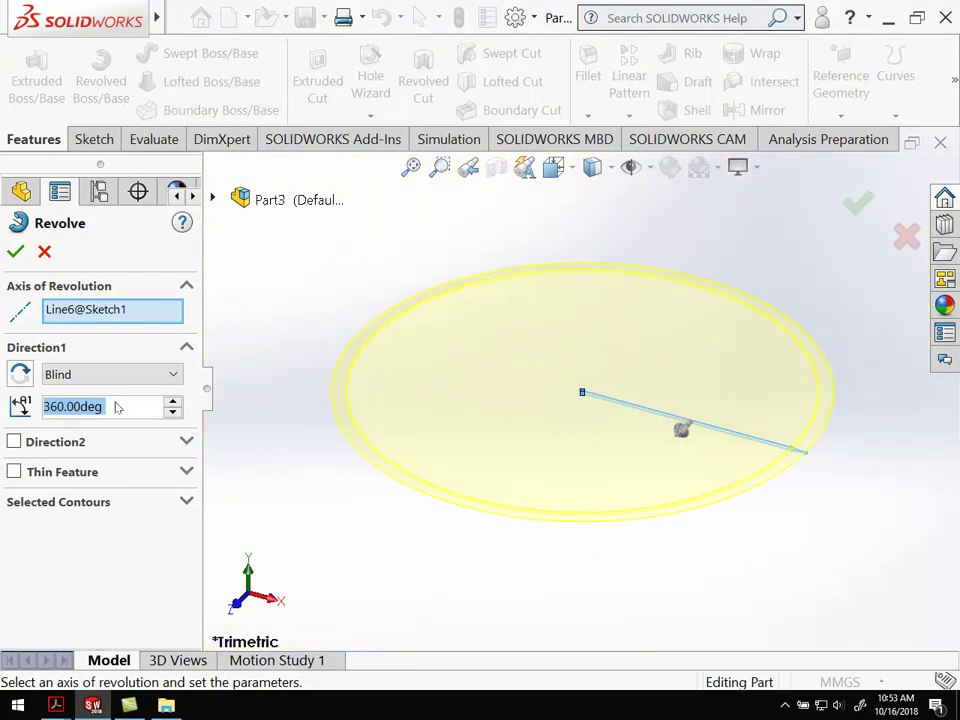
{"action": "left_click", "coordinate": [15, 253]}
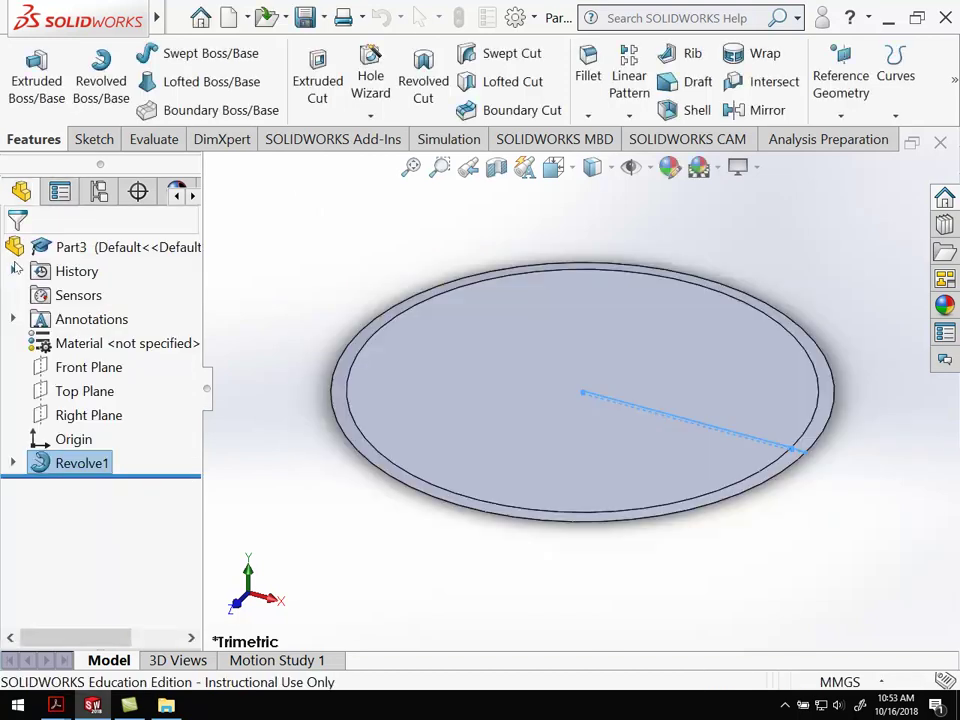
{"action": "left_click", "coordinate": [775, 558]}
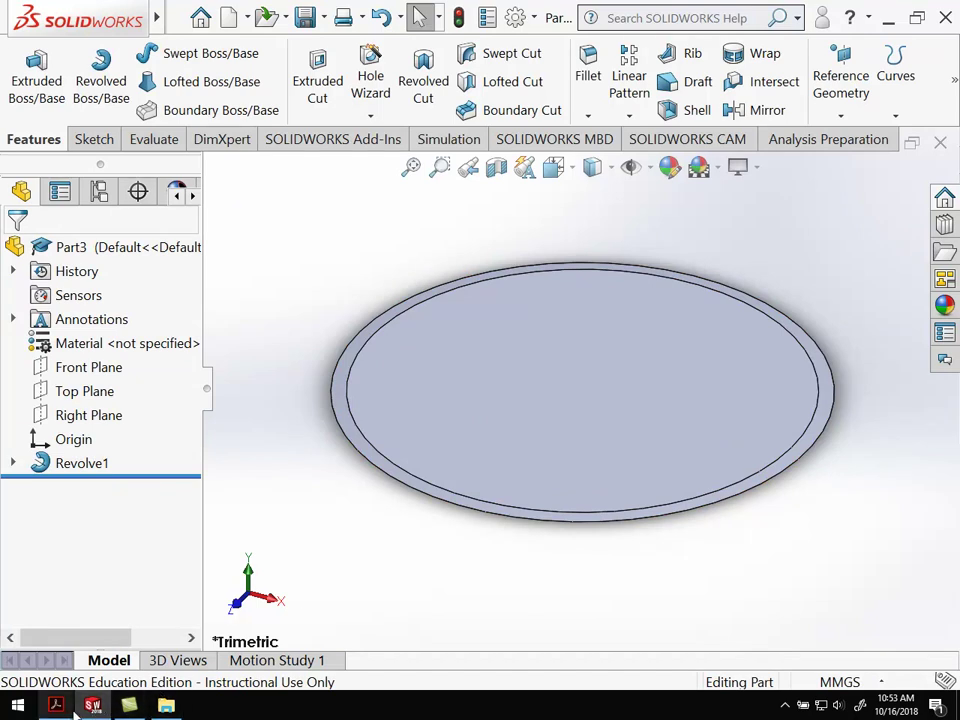
- Check the centre hole in the Blade.PDF drawing and open a new sketch on the blade's flat upper face
{"action": "mouse_move", "coordinate": [76, 710]}
{"action": "left_click", "coordinate": [236, 640]}
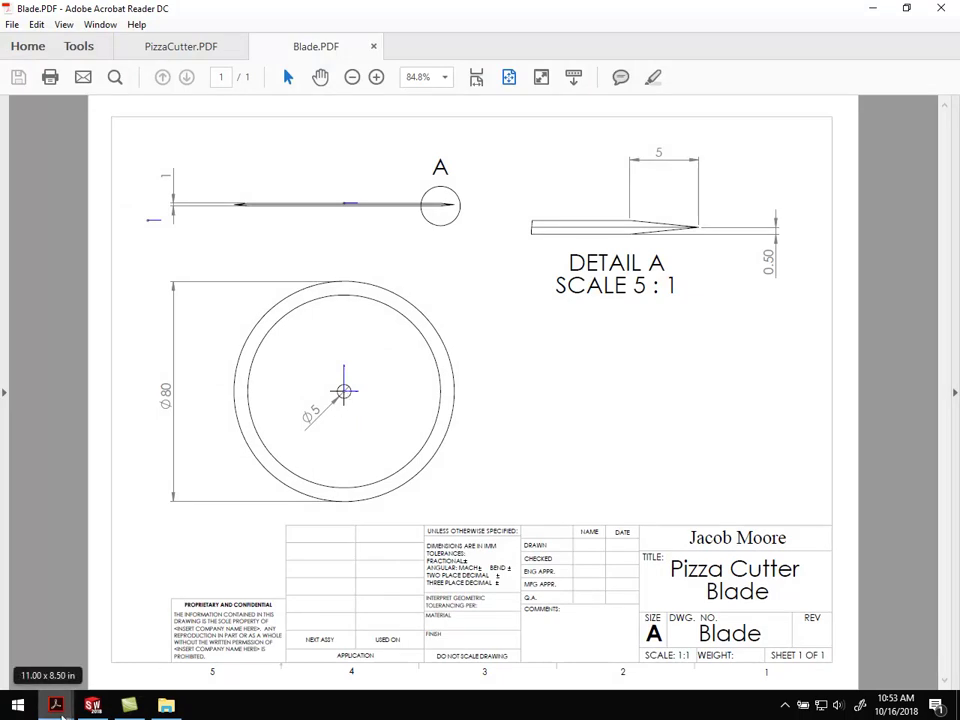
{"action": "mouse_move", "coordinate": [95, 706]}
{"action": "left_click", "coordinate": [75, 625]}
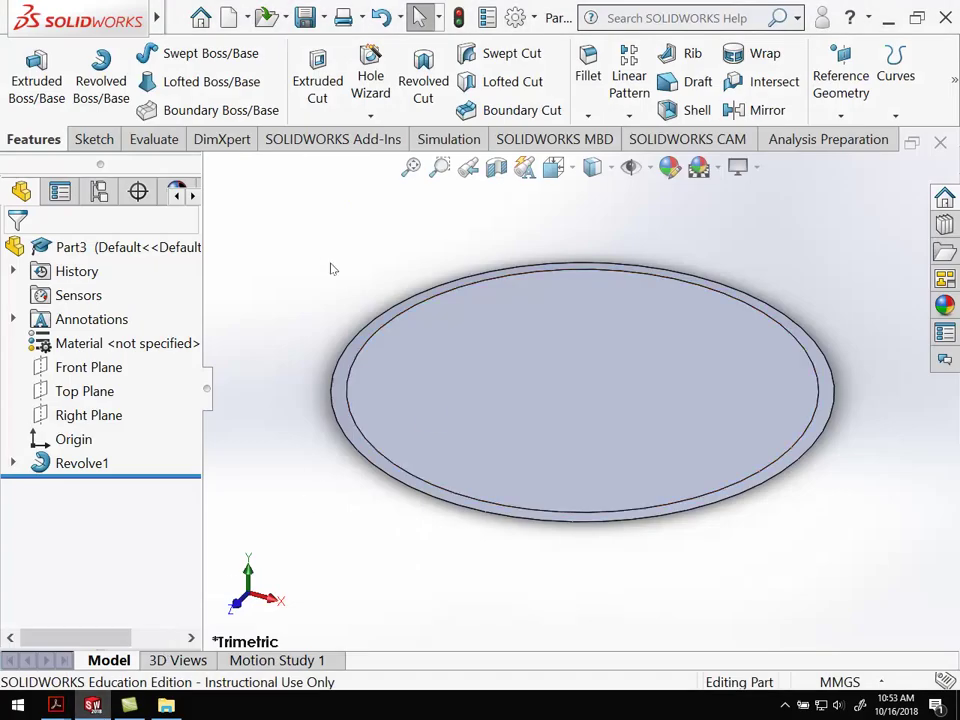
{"action": "left_click", "coordinate": [94, 141]}
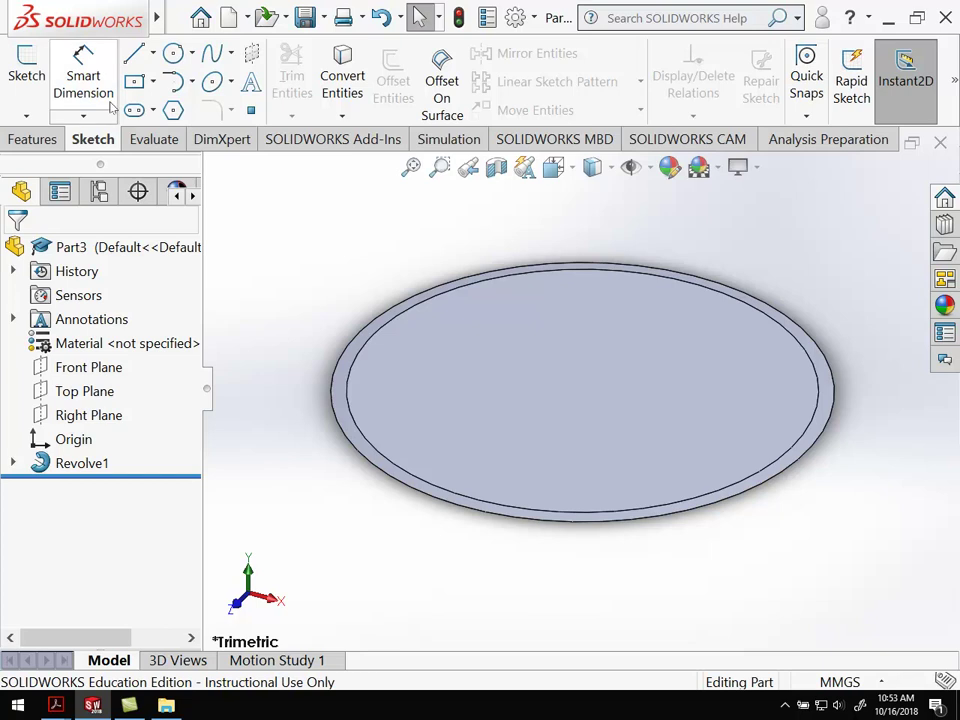
{"action": "left_click", "coordinate": [27, 62]}
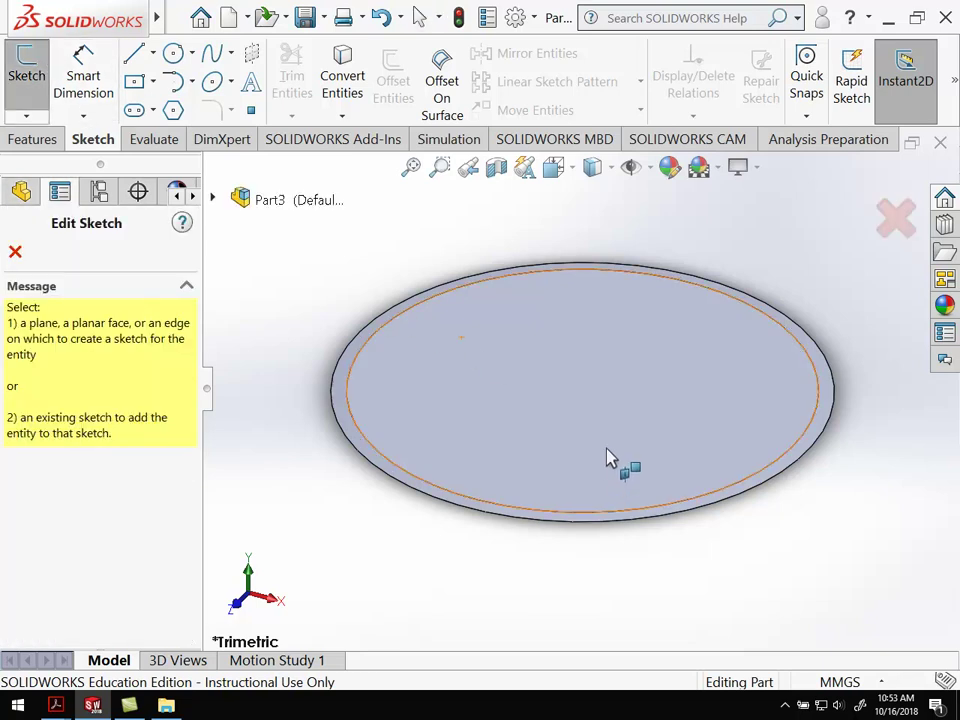
{"action": "left_click", "coordinate": [606, 413]}
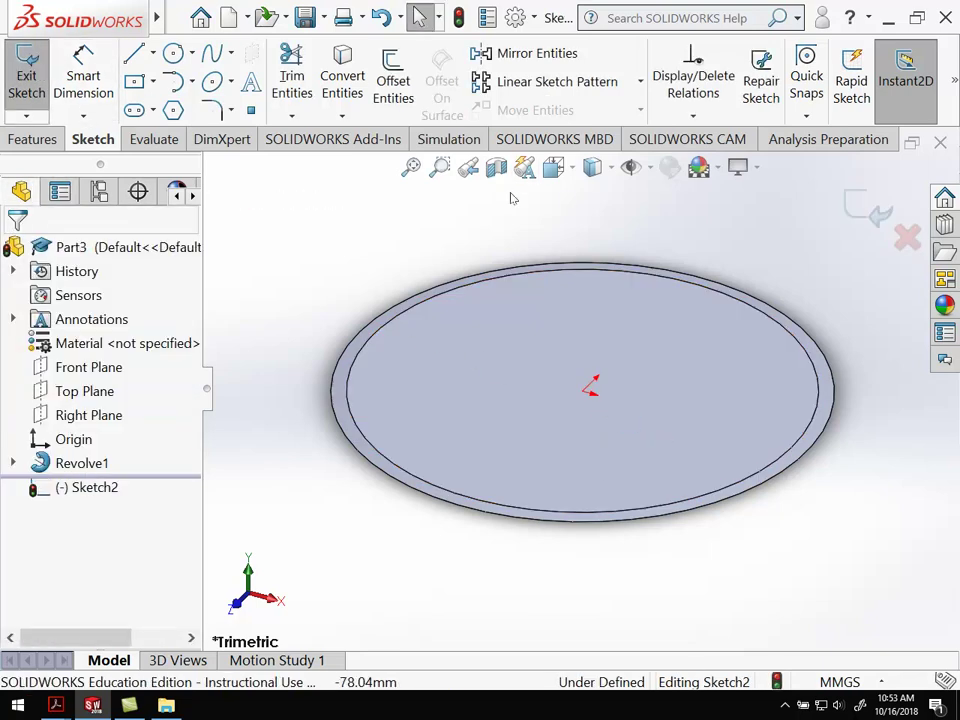
- Sketch a circle about 30 mm in diameter centred on the origin
{"action": "left_click", "coordinate": [577, 175]}
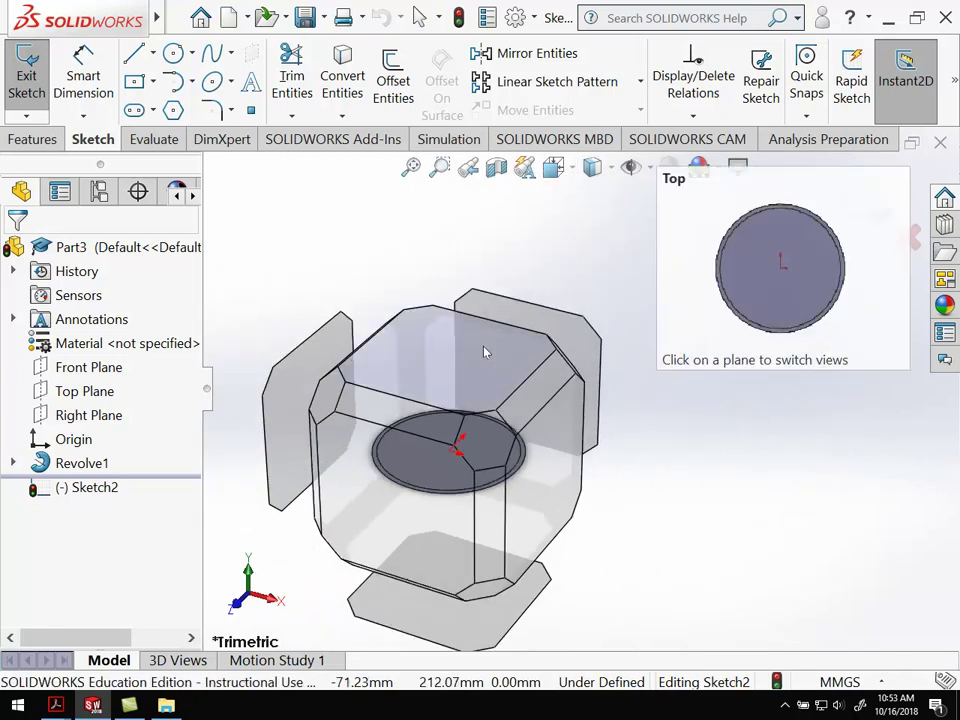
{"action": "left_click", "coordinate": [484, 352]}
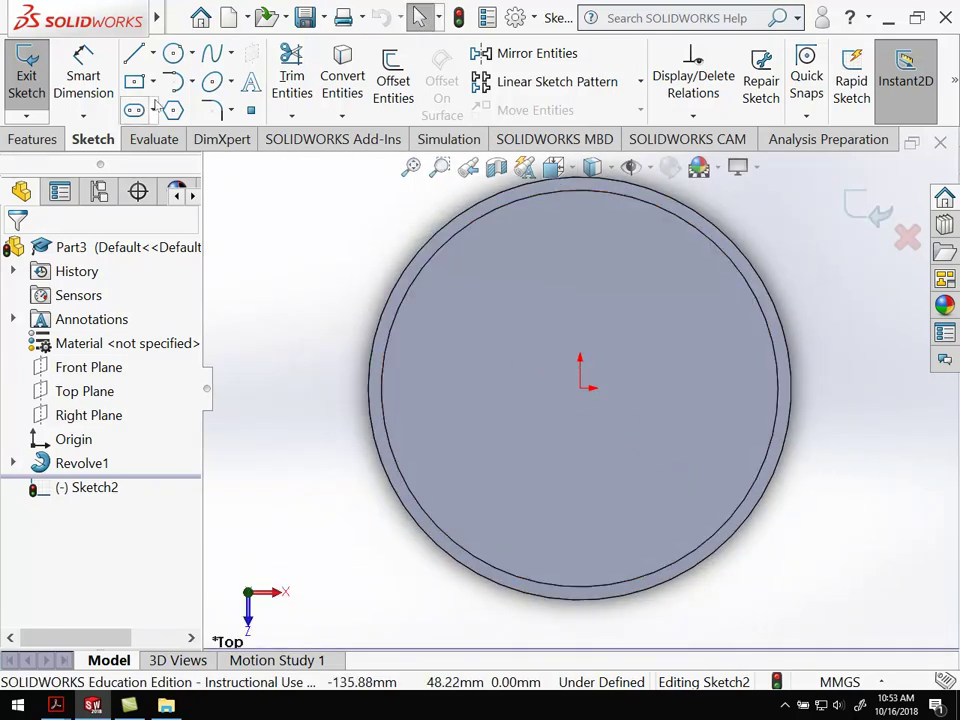
{"action": "left_click", "coordinate": [173, 55]}
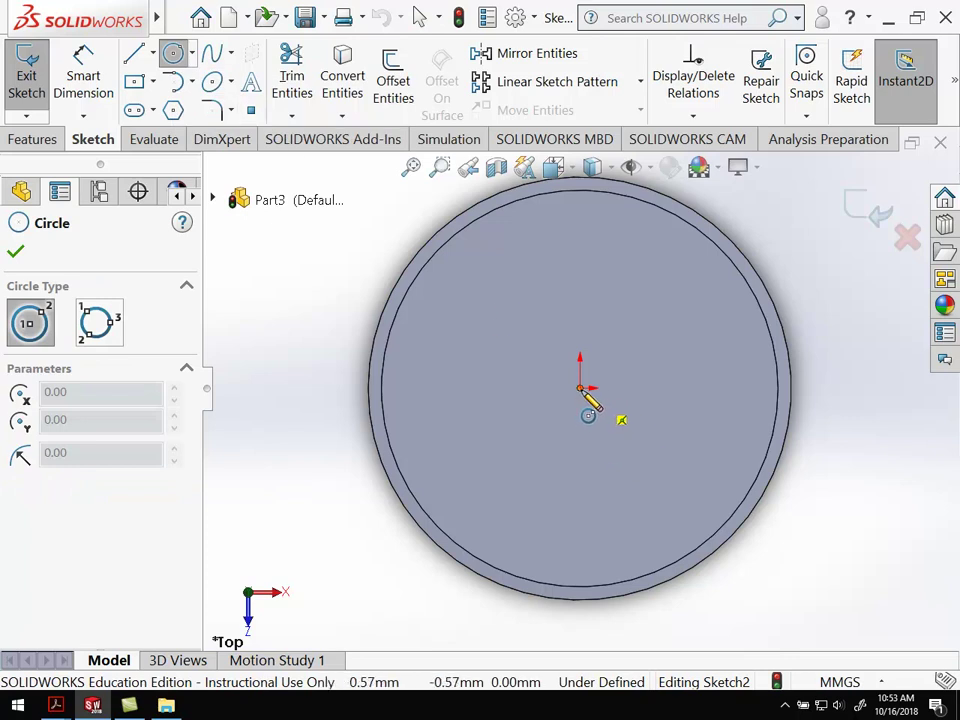
{"action": "left_click_drag", "start_coordinate": [580, 389], "coordinate": [617, 370]}
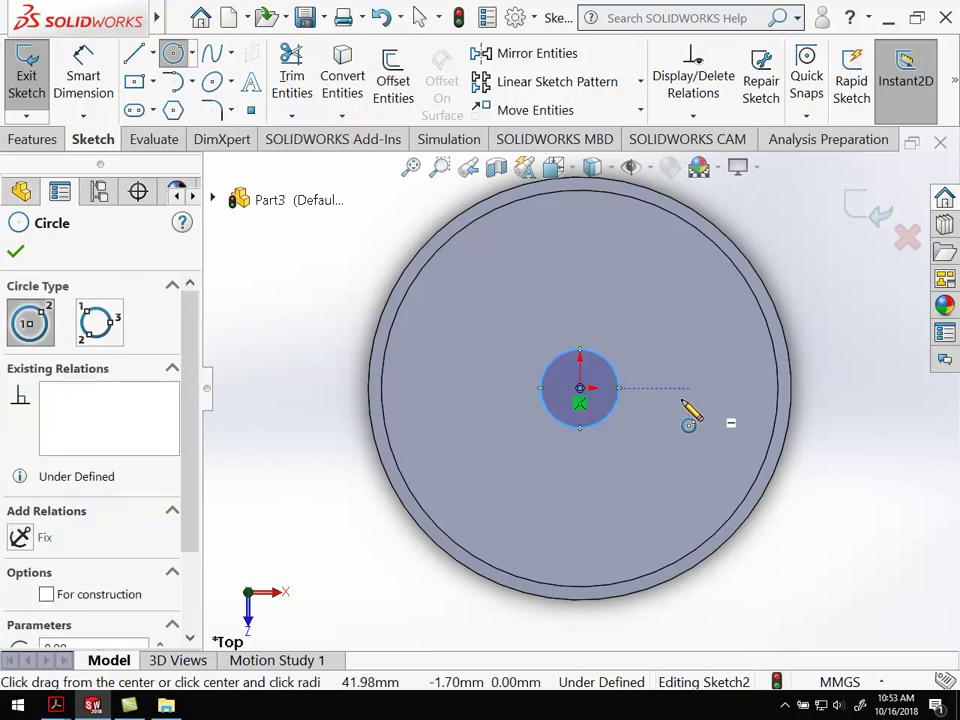
{"action": "key", "text": "Escape"}
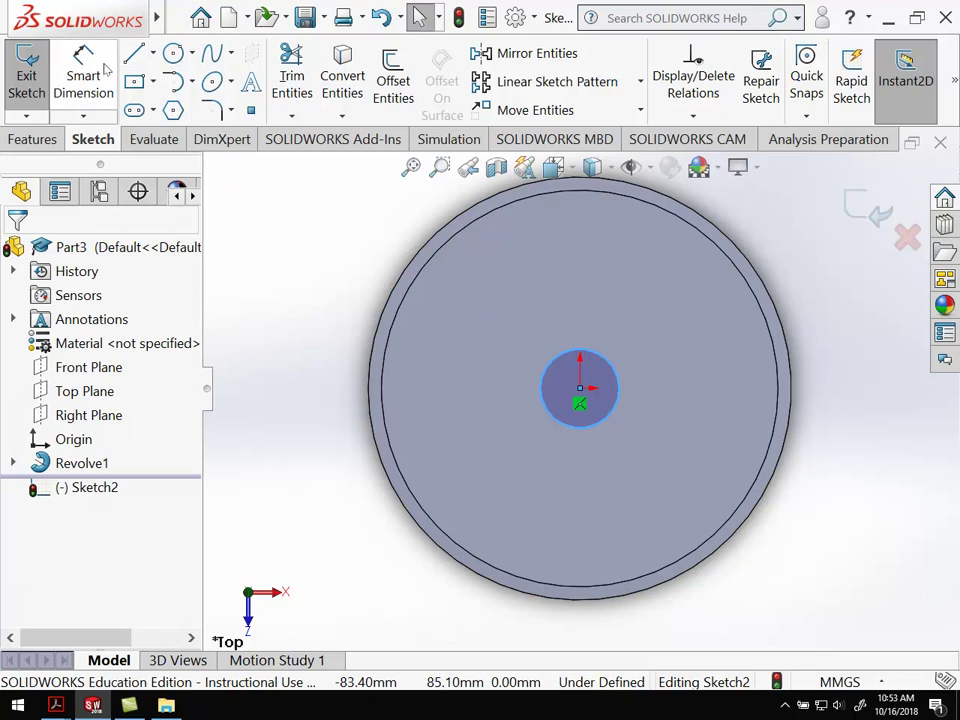
- Dimension the circle's diameter as 5 mm
{"action": "left_click", "coordinate": [83, 75]}
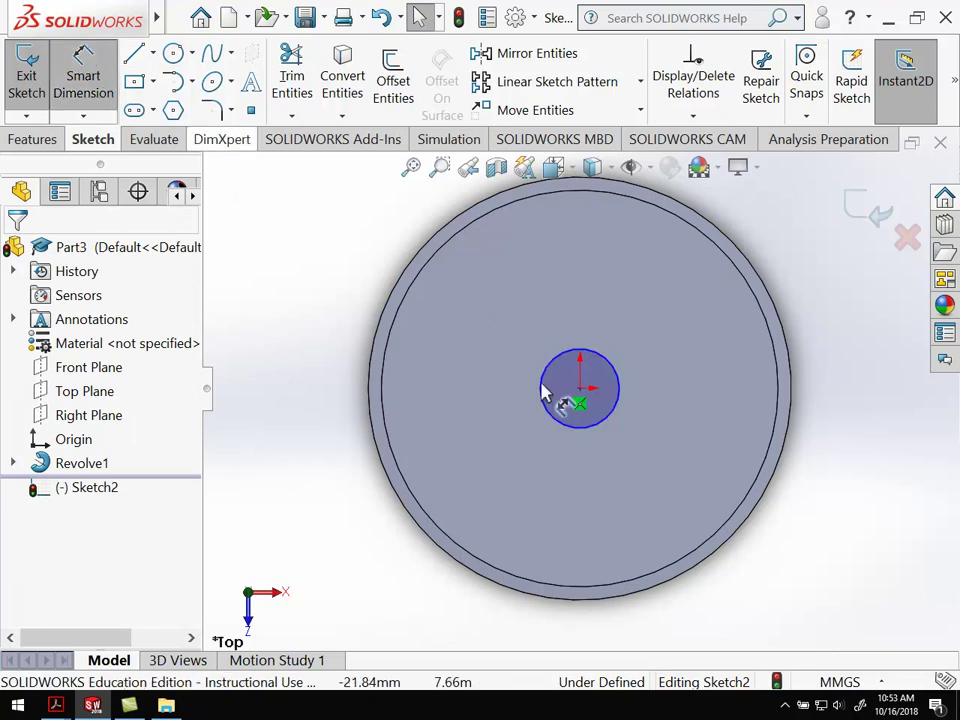
{"action": "left_click", "coordinate": [611, 368]}
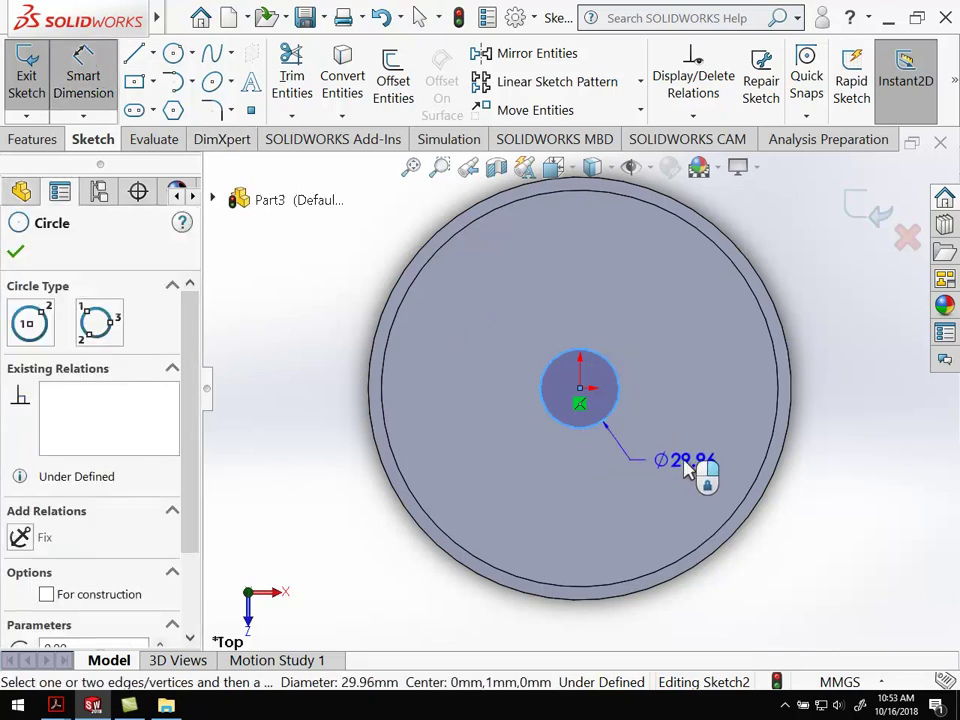
{"action": "left_click", "coordinate": [745, 476]}
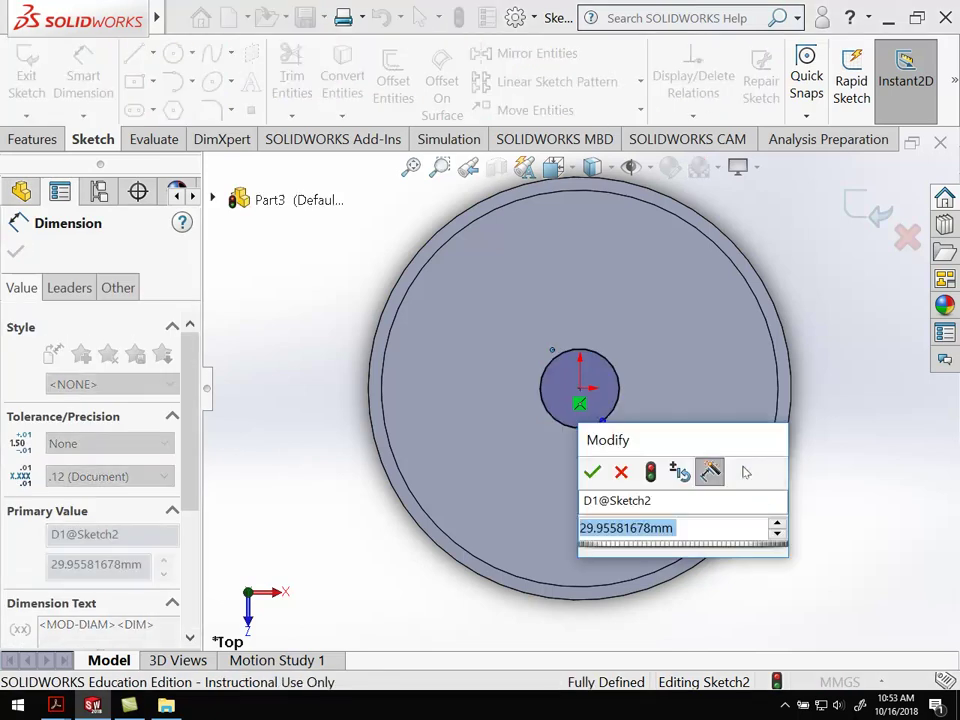
{"action": "type", "text": "5"}
{"action": "key", "text": "Return"}
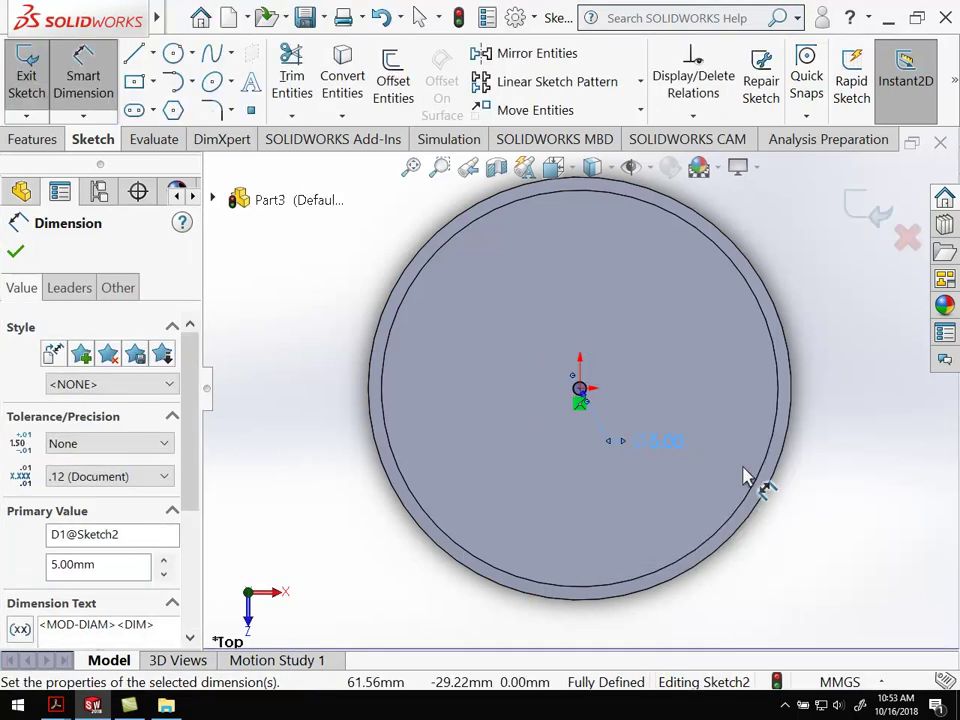
{"action": "scroll", "coordinate": [617, 426], "scroll_direction": "up", "scroll_amount": 2}
{"action": "scroll", "coordinate": [606, 409], "scroll_direction": "down", "scroll_amount": 5}
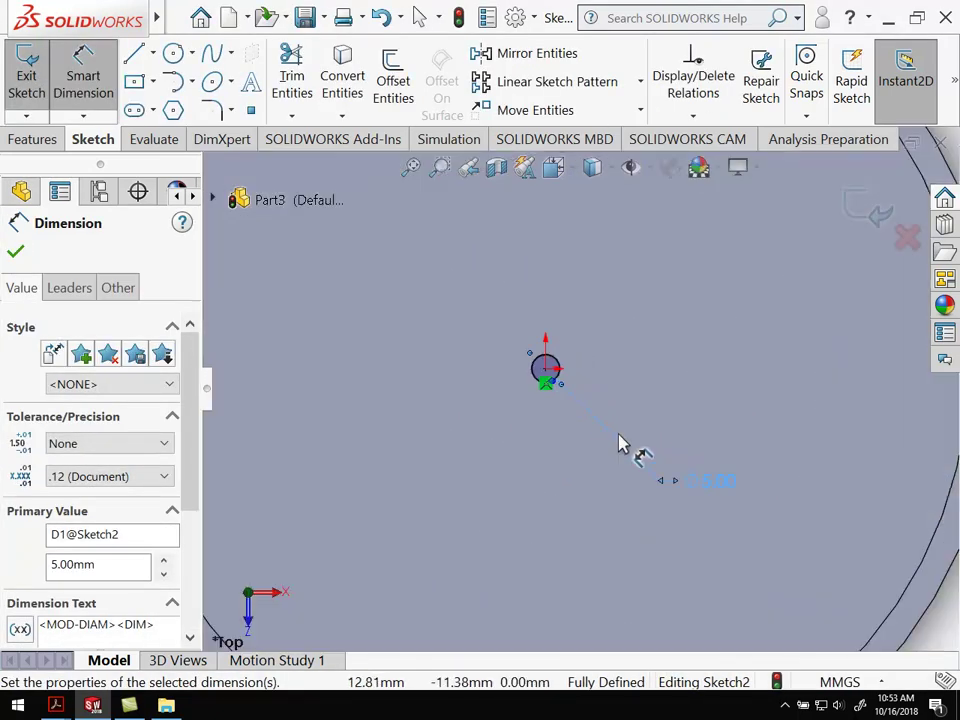
{"action": "scroll", "coordinate": [585, 395], "scroll_direction": "up", "scroll_amount": 2}
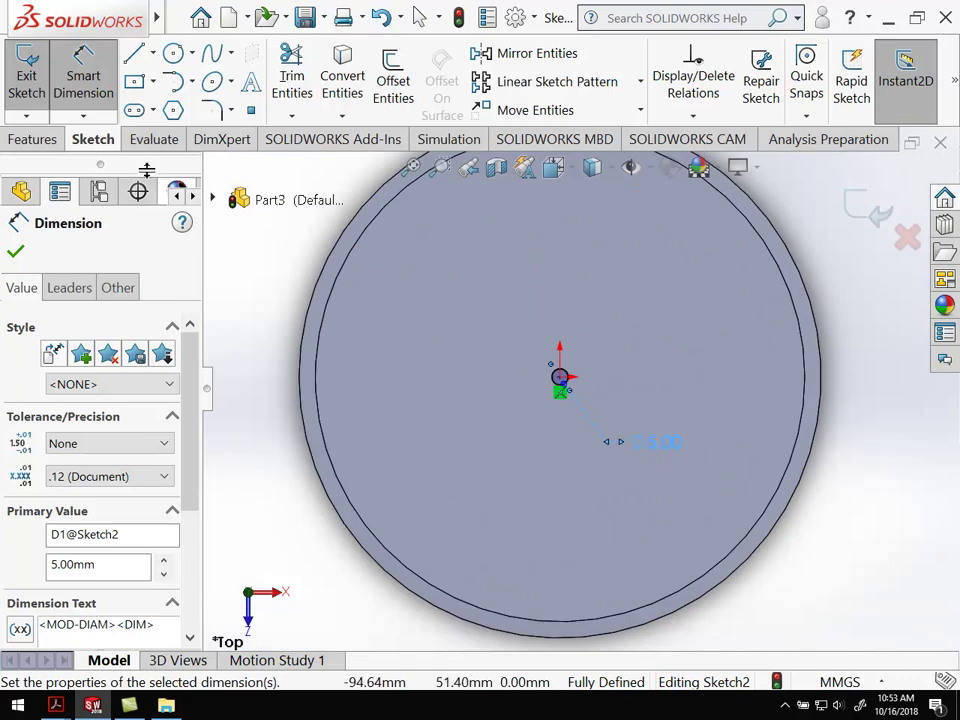
- Close the circle sketch and make a blind extruded cut 10 mm deep through the centre of the blade
{"action": "left_click", "coordinate": [28, 76]}
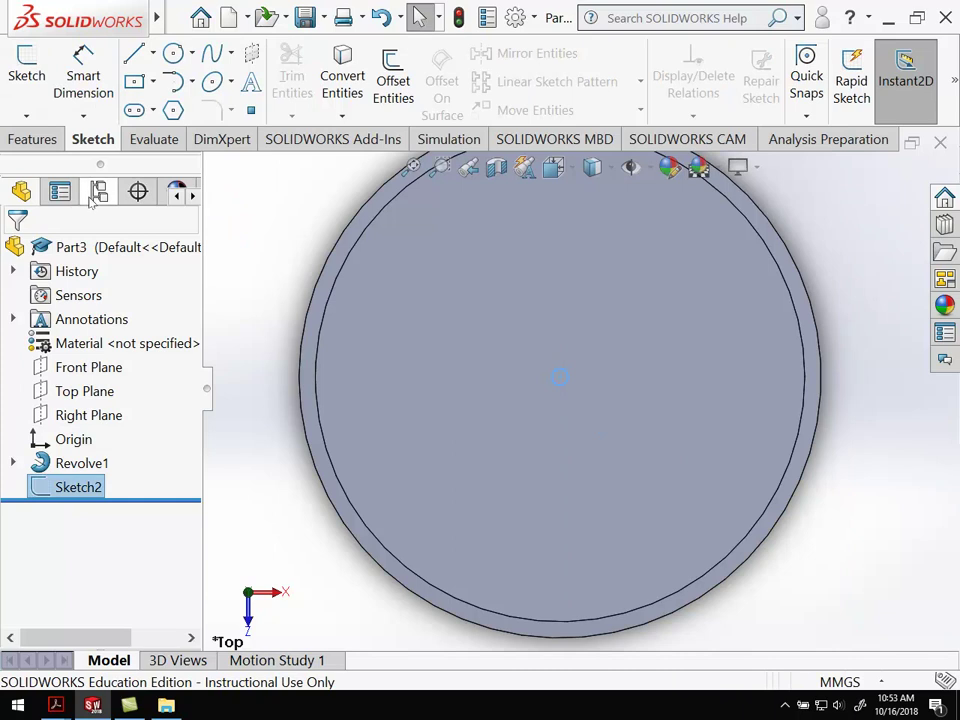
{"action": "left_click", "coordinate": [36, 143]}
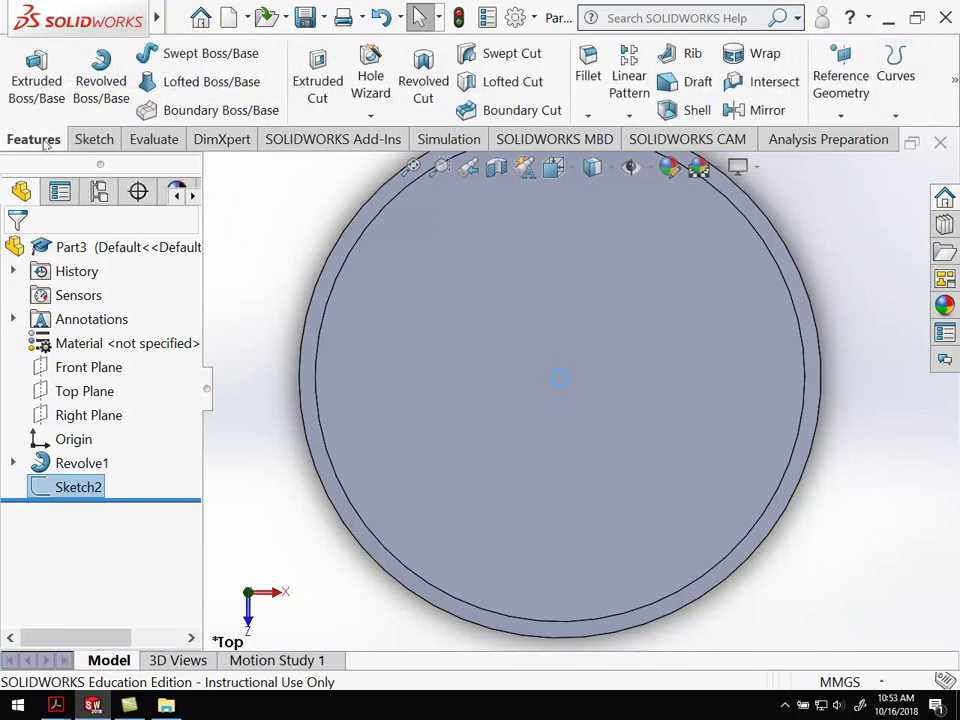
{"action": "left_click", "coordinate": [316, 83]}
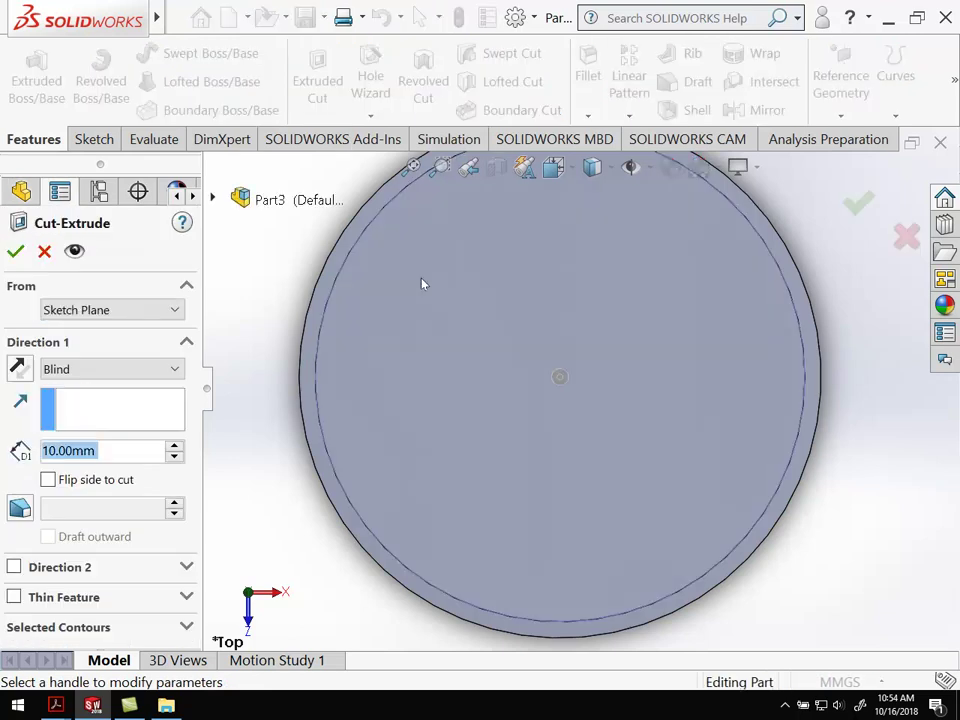
{"action": "middle_click_drag", "start_coordinate": [470, 360], "coordinate": [428, 277]}
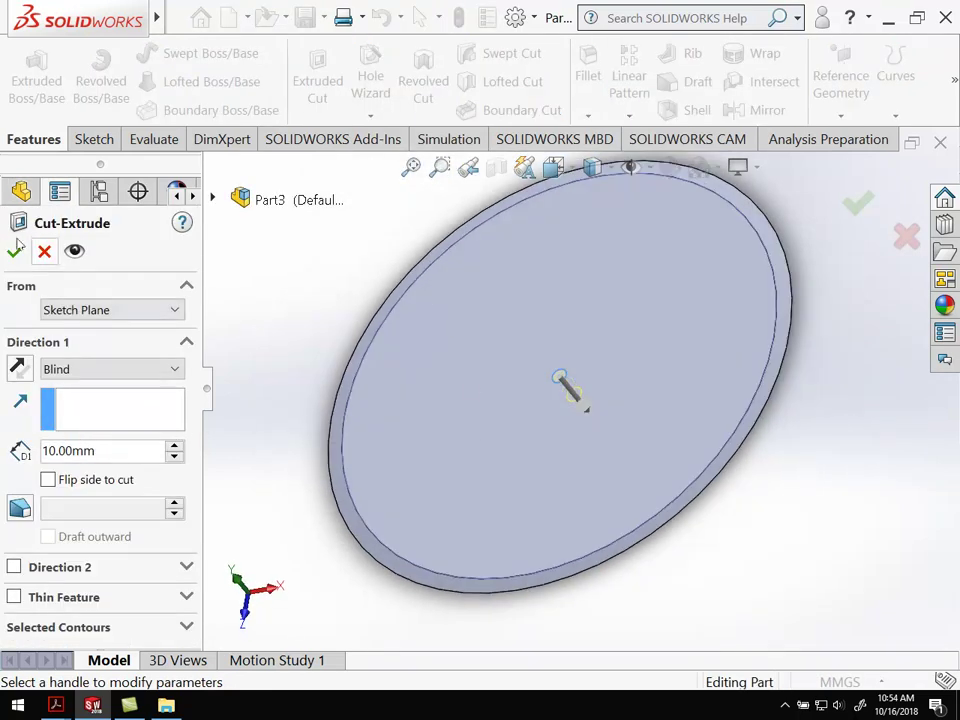
{"action": "left_click", "coordinate": [15, 252]}
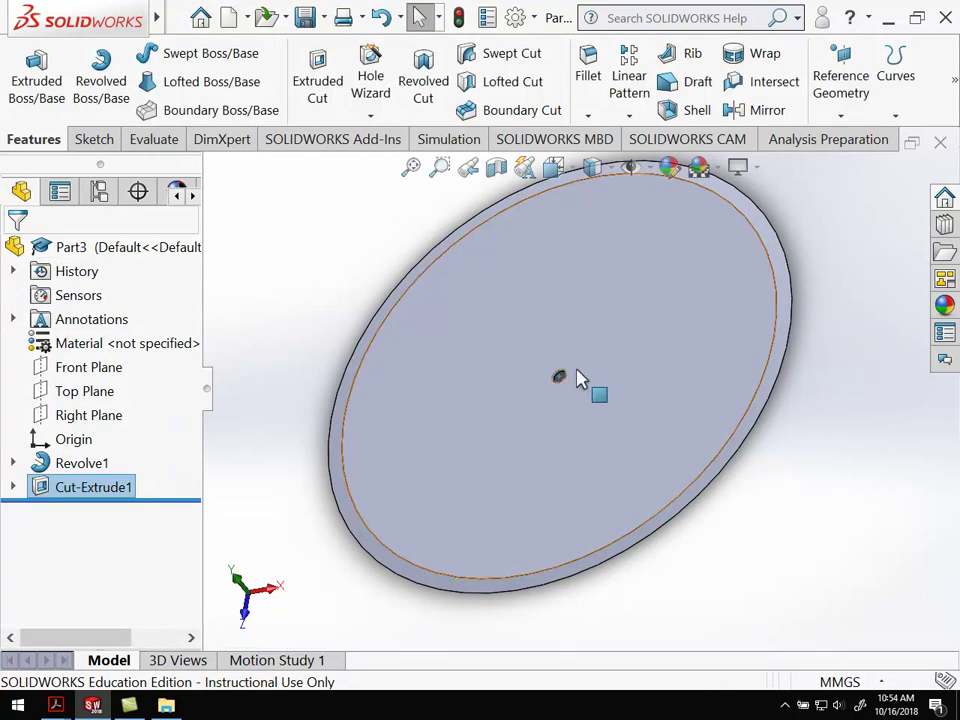
{"action": "mouse_move", "coordinate": [579, 379]}
{"action": "middle_mouse_down"}
{"action": "mouse_move", "coordinate": [659, 408]}
{"action": "mouse_move", "coordinate": [602, 499]}
{"action": "mouse_move", "coordinate": [546, 480]}
{"action": "mouse_move", "coordinate": [563, 390]}
{"action": "middle_mouse_up"}
{"action": "scroll", "coordinate": [563, 390], "scroll_direction": "down", "scroll_amount": 10}
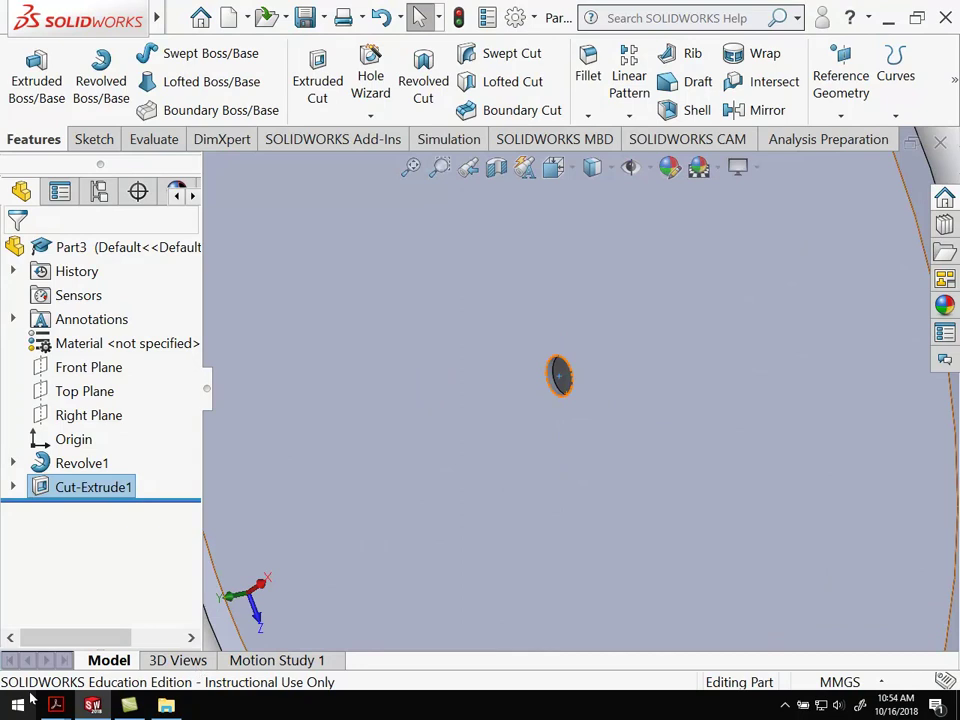
- Compare the blade with the Blade.PDF drawing and save the part as Blade in the Water Wheel folder
{"action": "mouse_move", "coordinate": [56, 705]}
{"action": "left_click", "coordinate": [240, 620]}
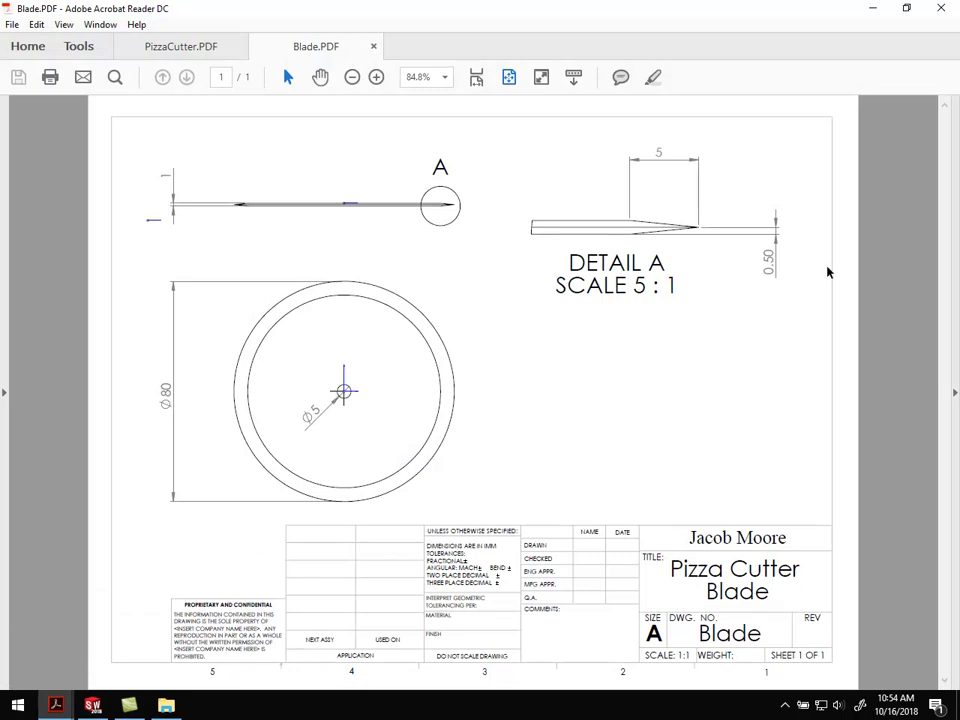
{"action": "left_click", "coordinate": [92, 705]}
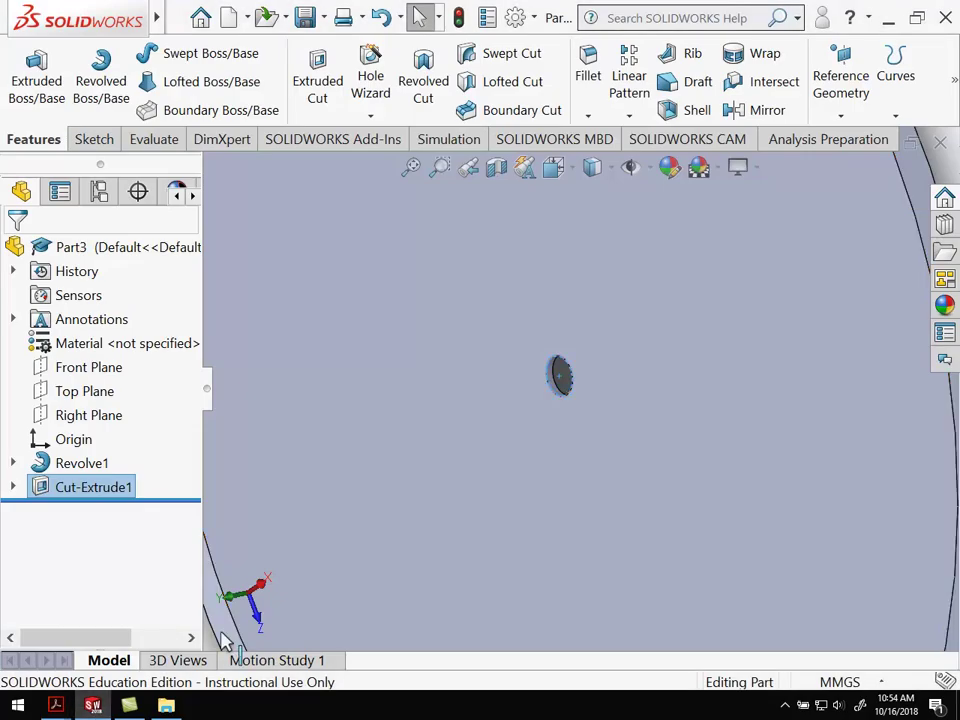
{"action": "key", "text": "f"}
{"action": "scroll", "coordinate": [365, 512], "scroll_direction": "down", "scroll_amount": 3}
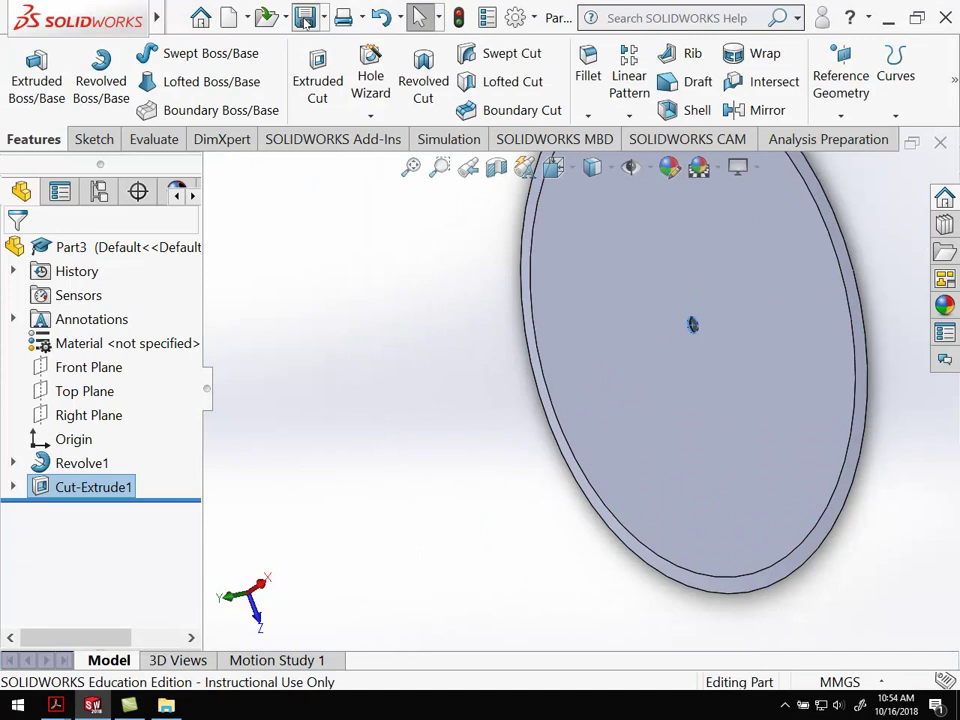
{"action": "key", "text": "ctrl+s"}
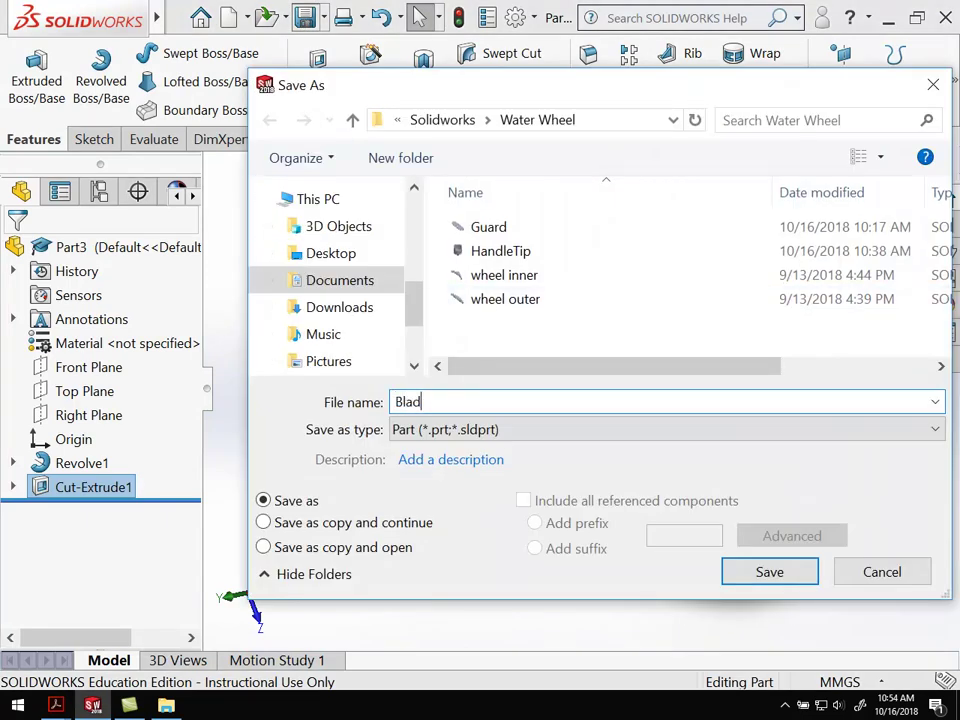
{"action": "left_click", "coordinate": [756, 575]}
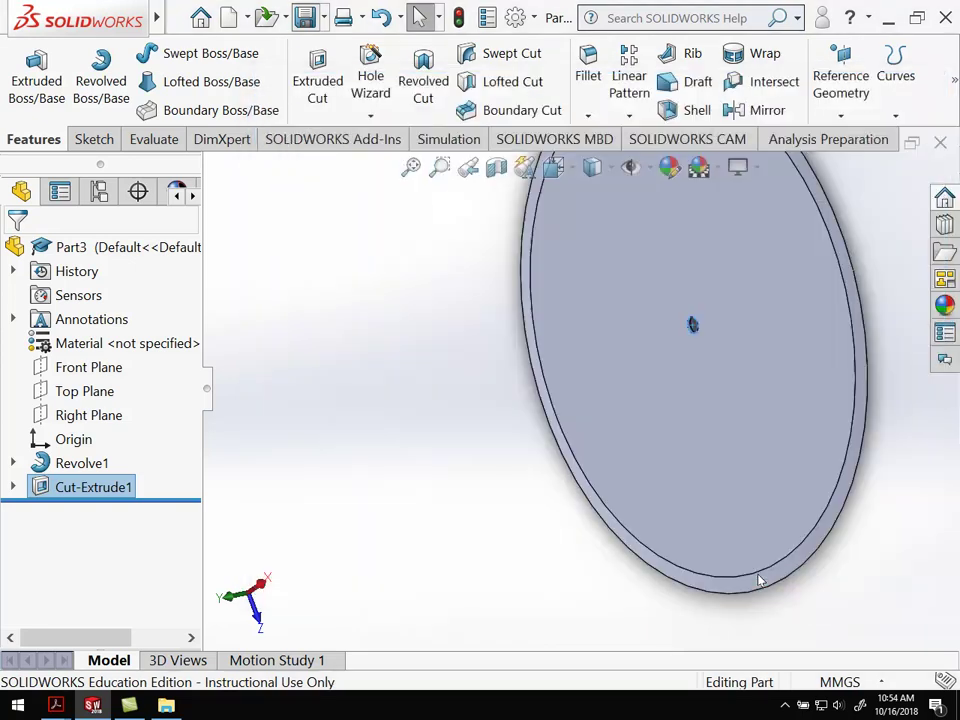